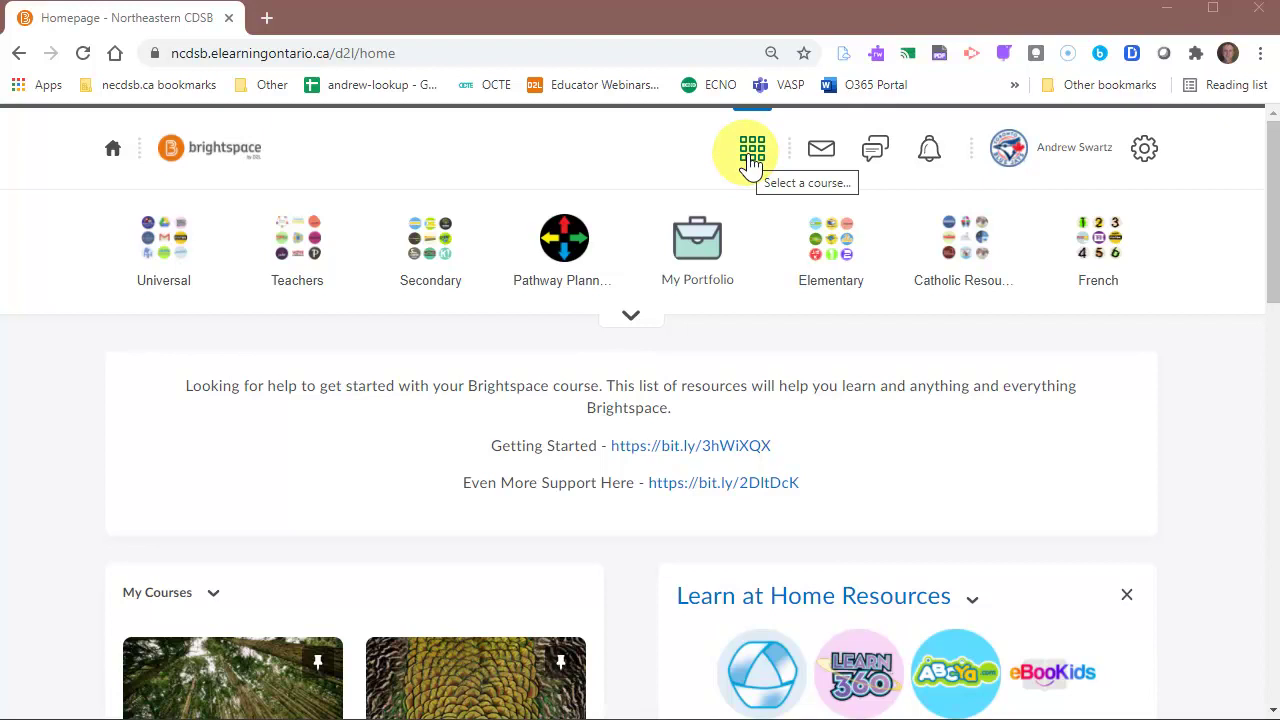
# Open the TEST Course - 2021 course from the My Courses list
pyautogui.scroll(-4, 752, 163)
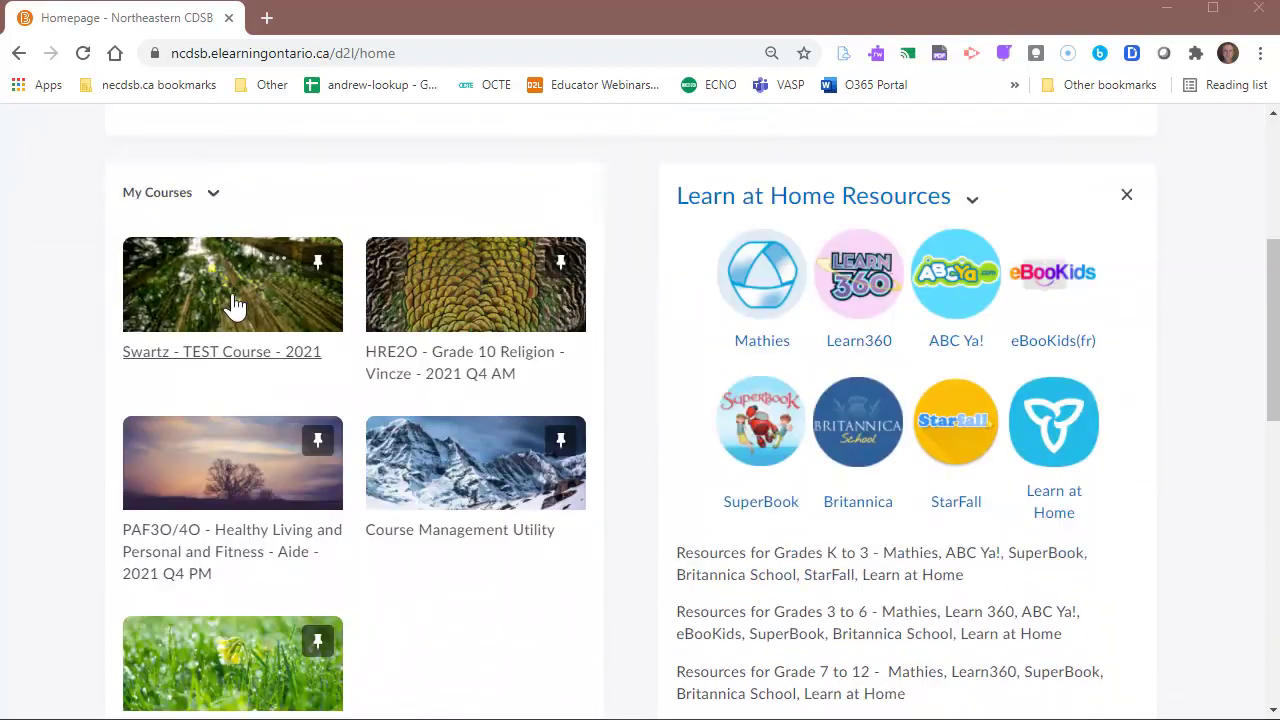
pyautogui.click(248, 305)
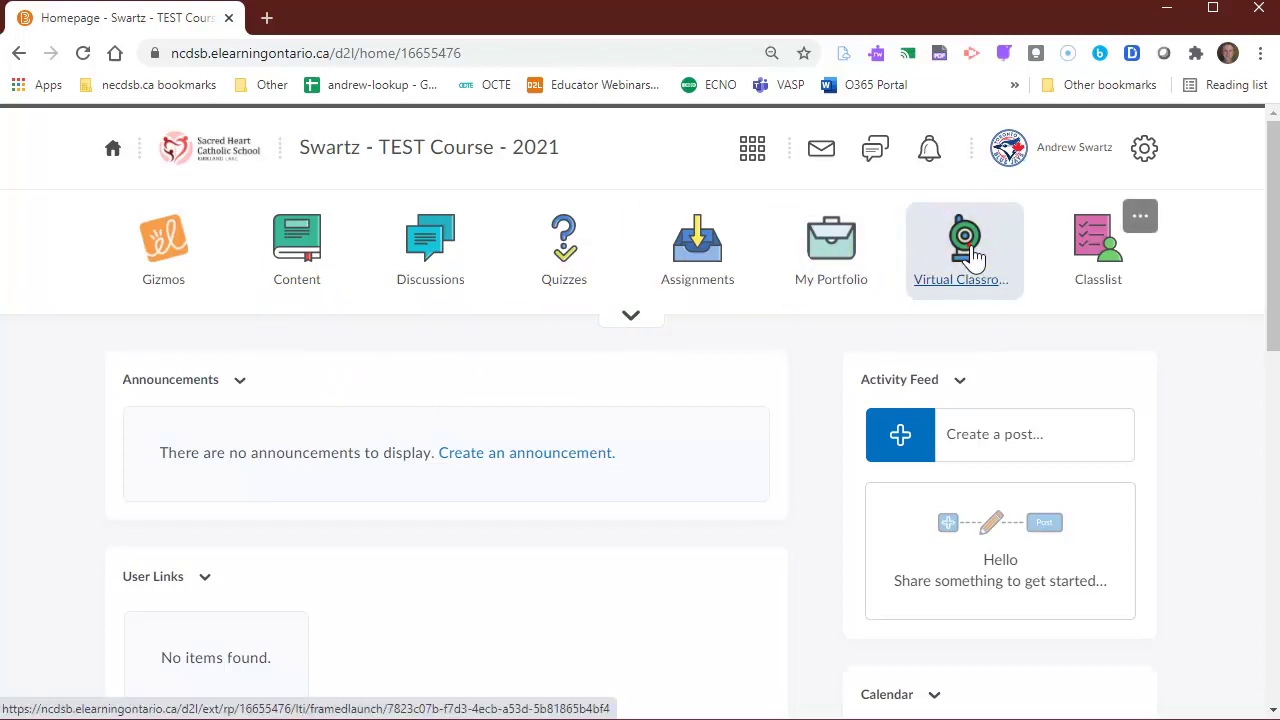
# Open the course's Virtual Classroom page and view the TESTST and TEST recorded meetings
pyautogui.click(975, 257)
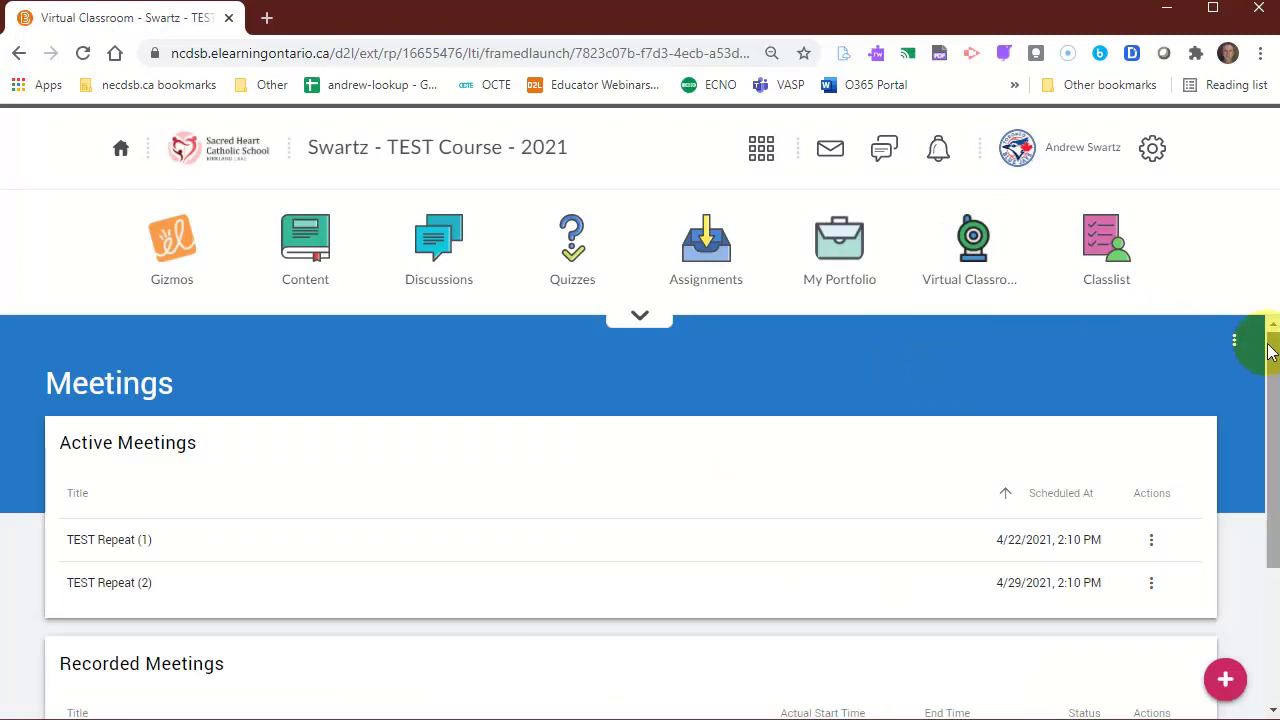
pyautogui.moveTo(1265, 345); pyautogui.dragTo(1219, 493)
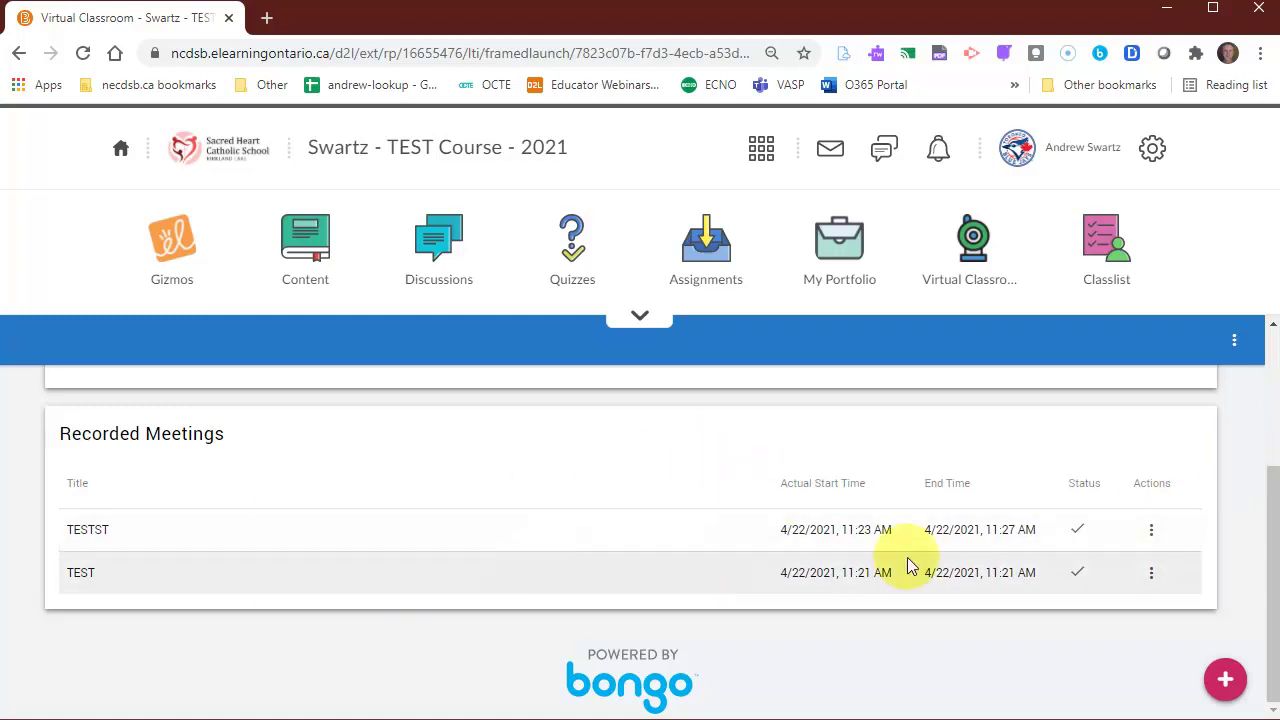
pyautogui.click(1151, 535)
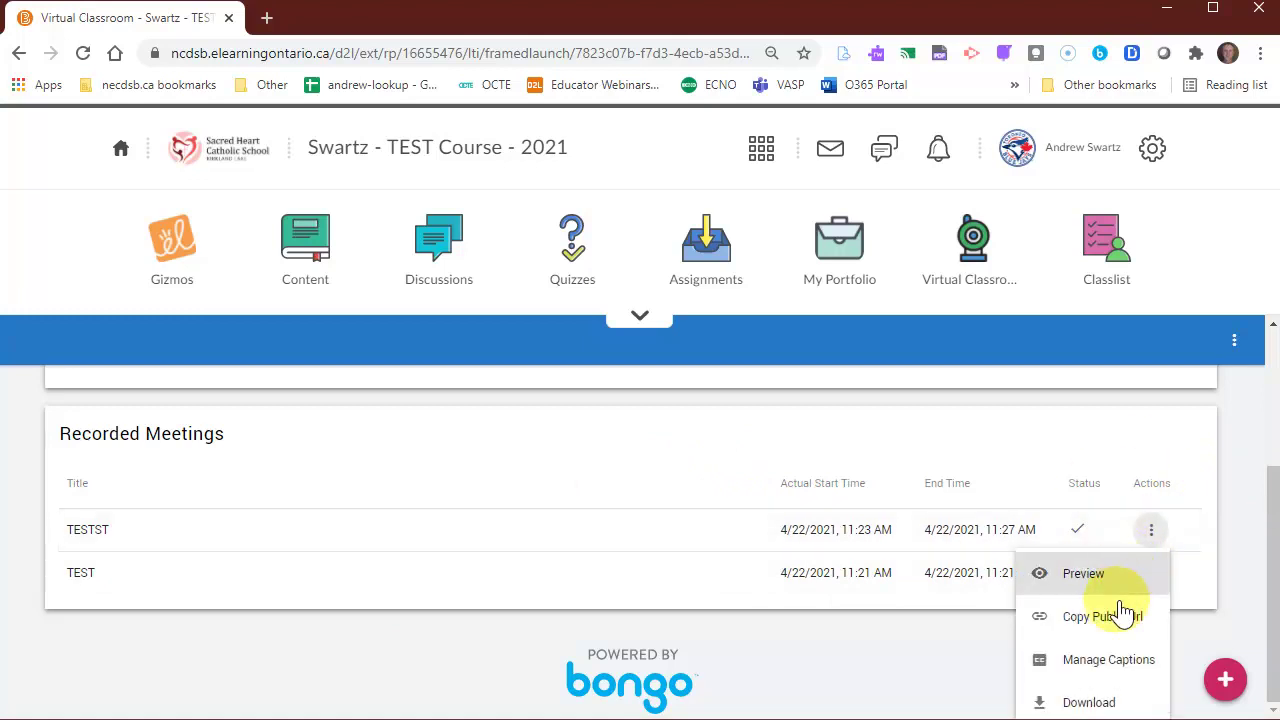
pyautogui.hotkey('ctrl', '-')
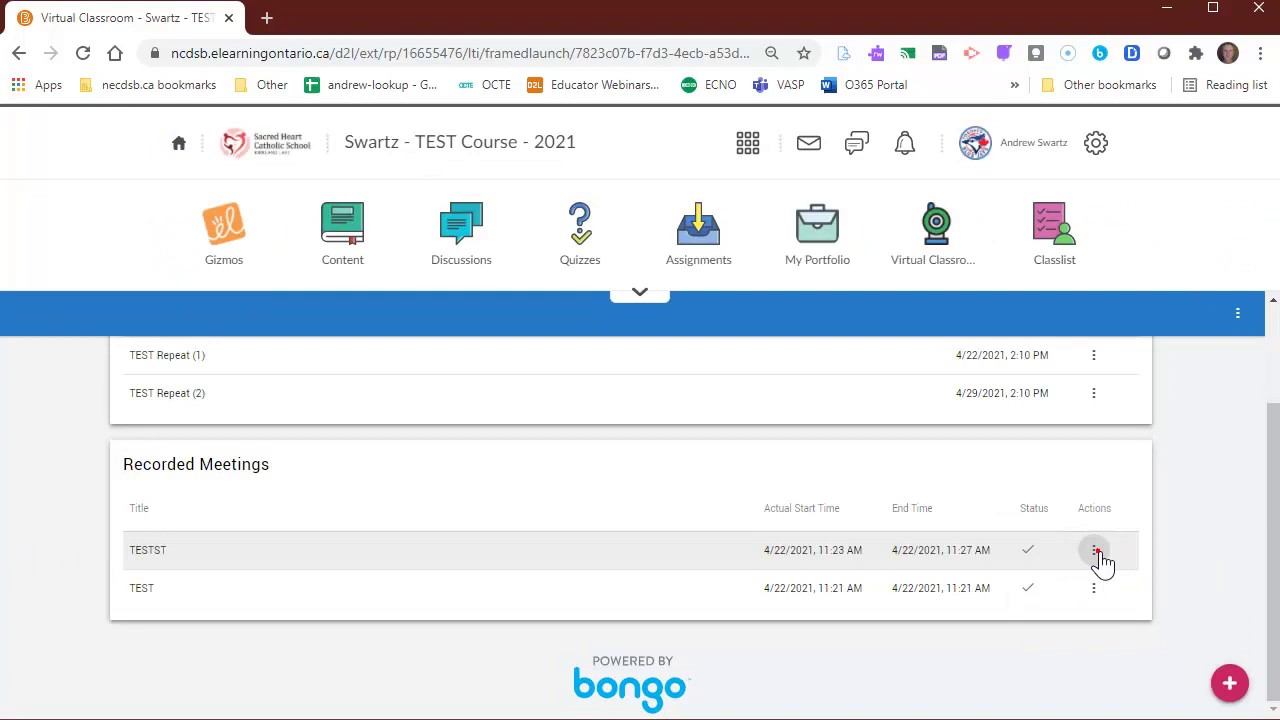
pyautogui.click(1100, 557)
pyautogui.click(1040, 506)
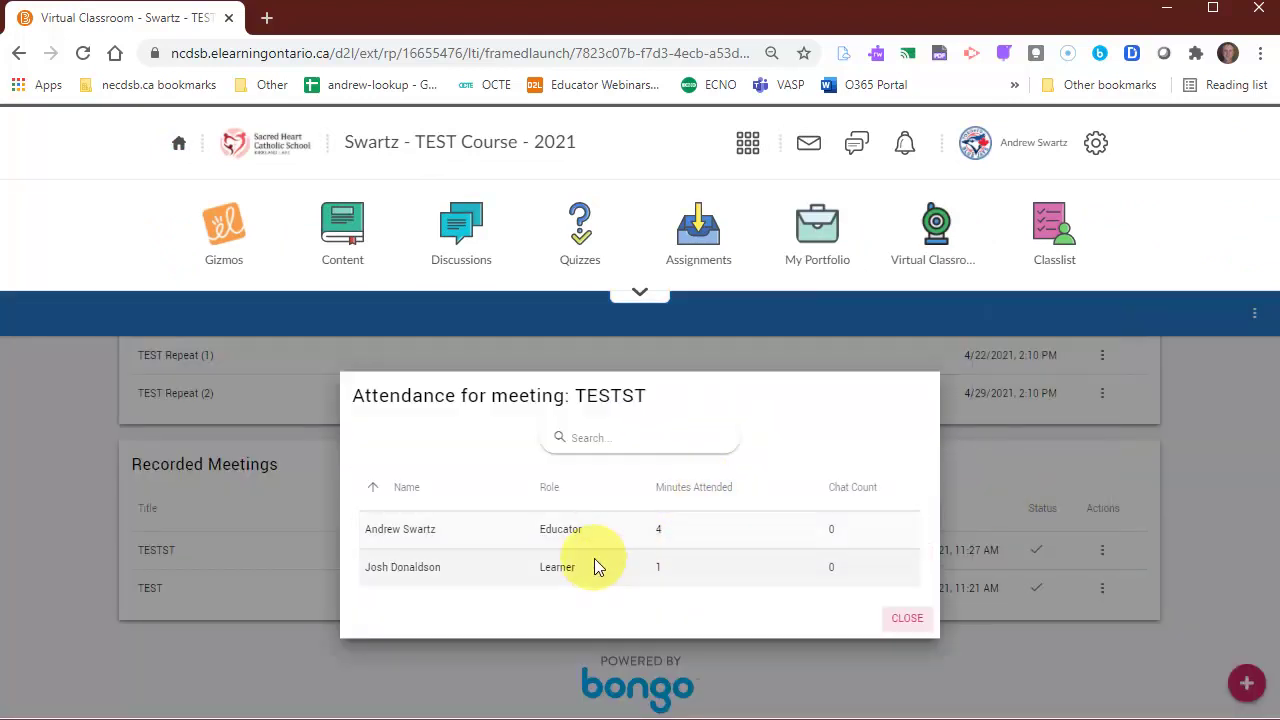
pyautogui.click(1040, 467)
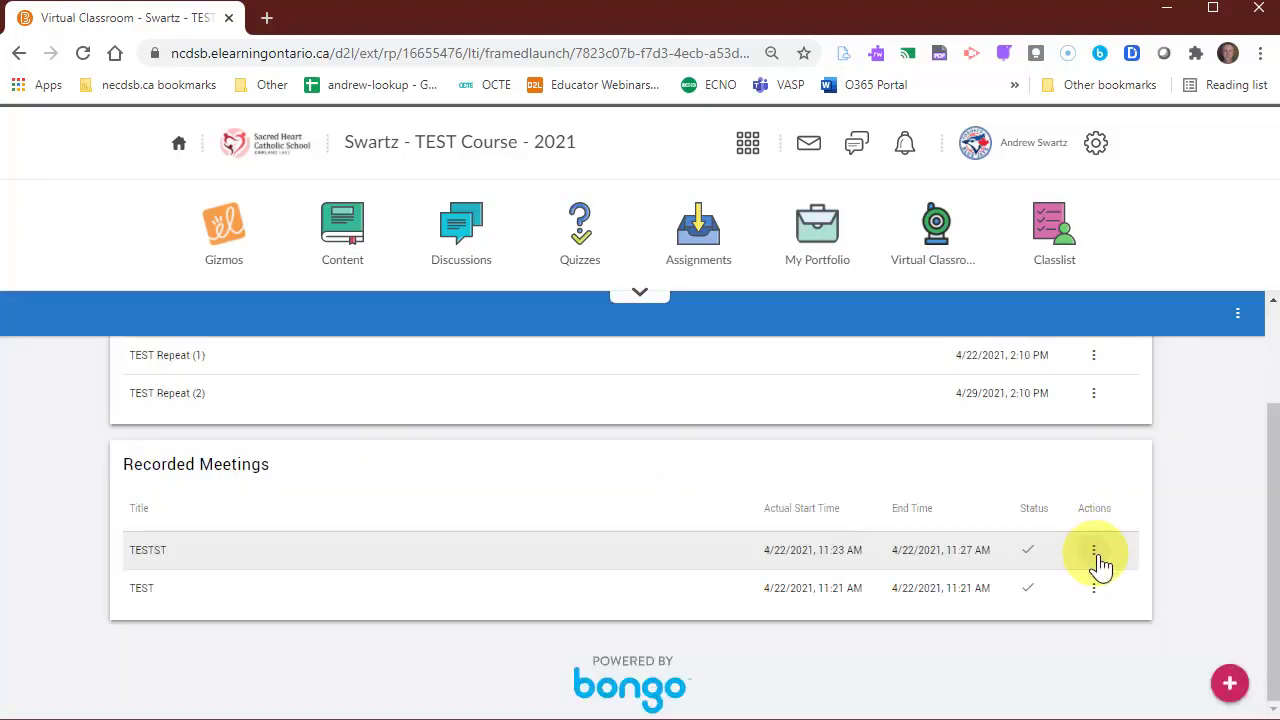
pyautogui.click(1094, 556)
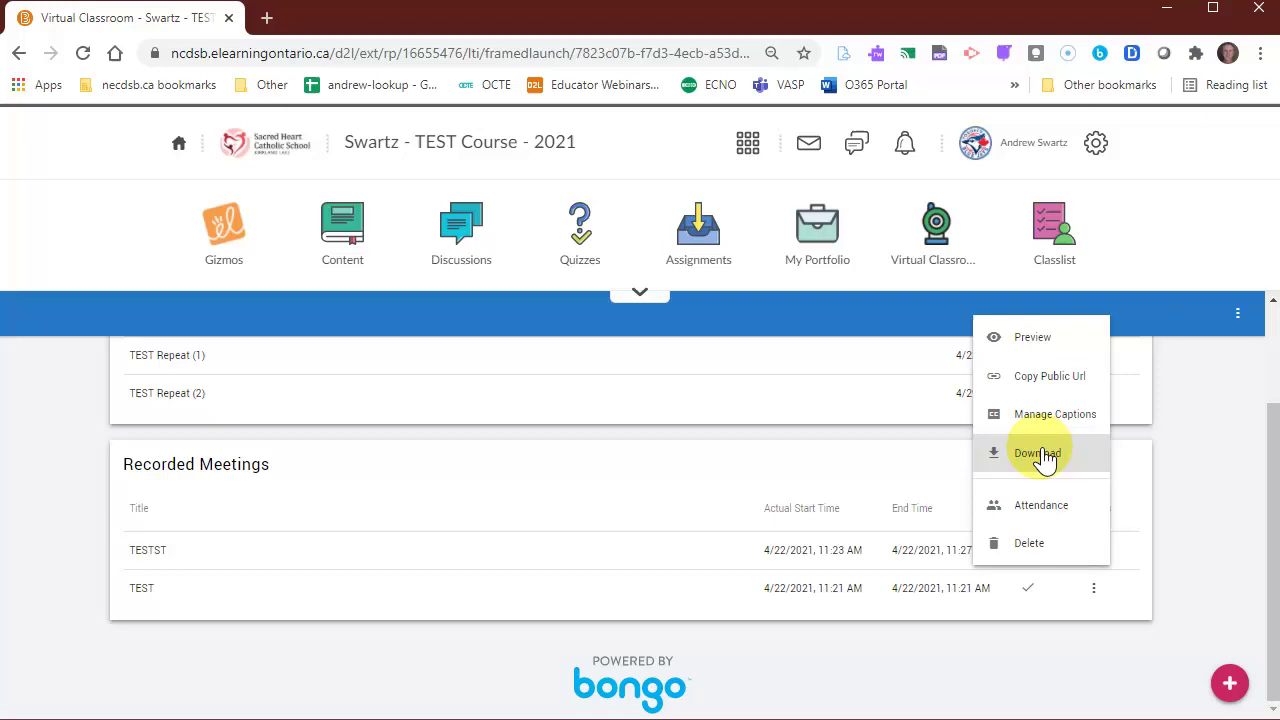
pyautogui.click(1167, 436)
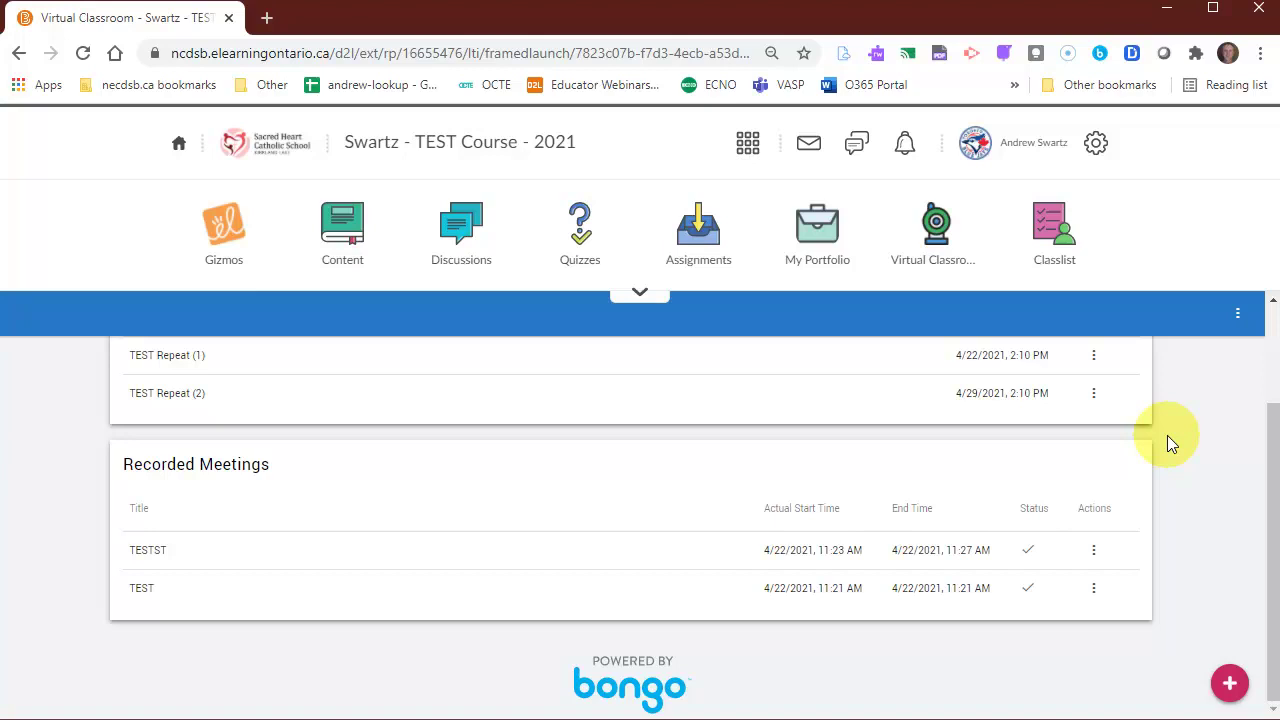
pyautogui.scroll(1, 1167, 437)
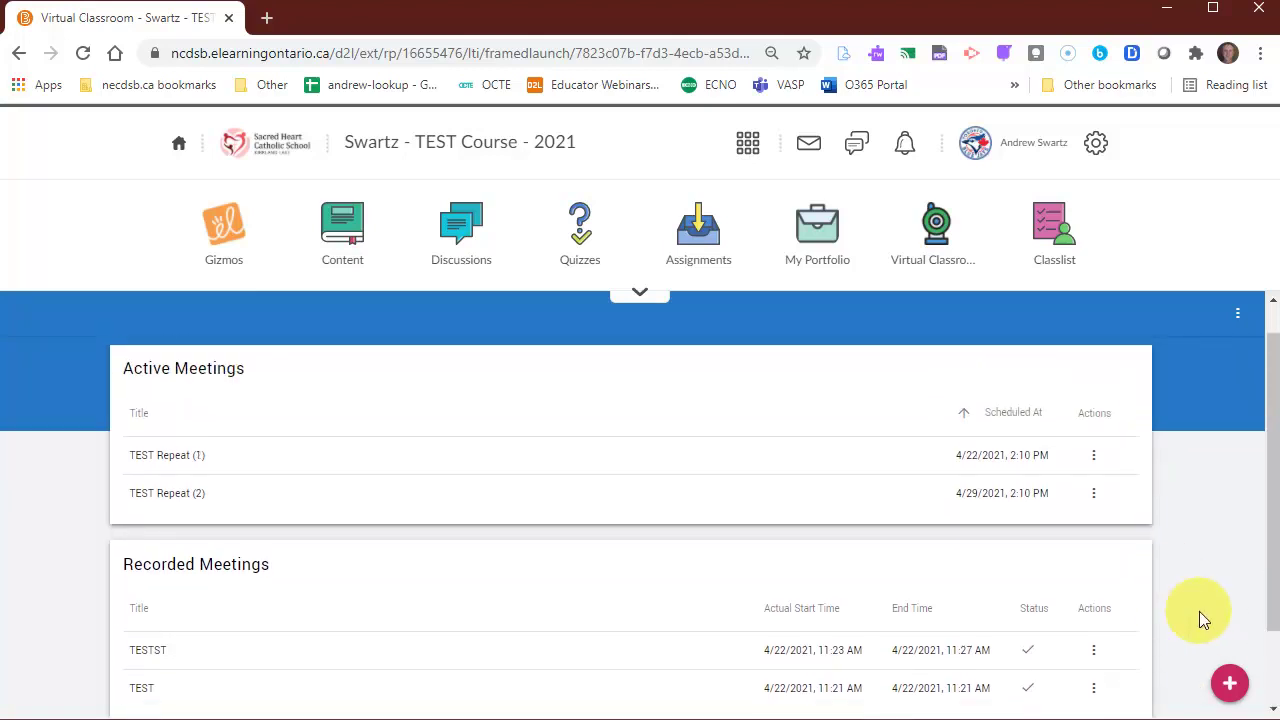
# Create a new meeting titled 'TEST Recording' that starts now
pyautogui.click(1230, 684)
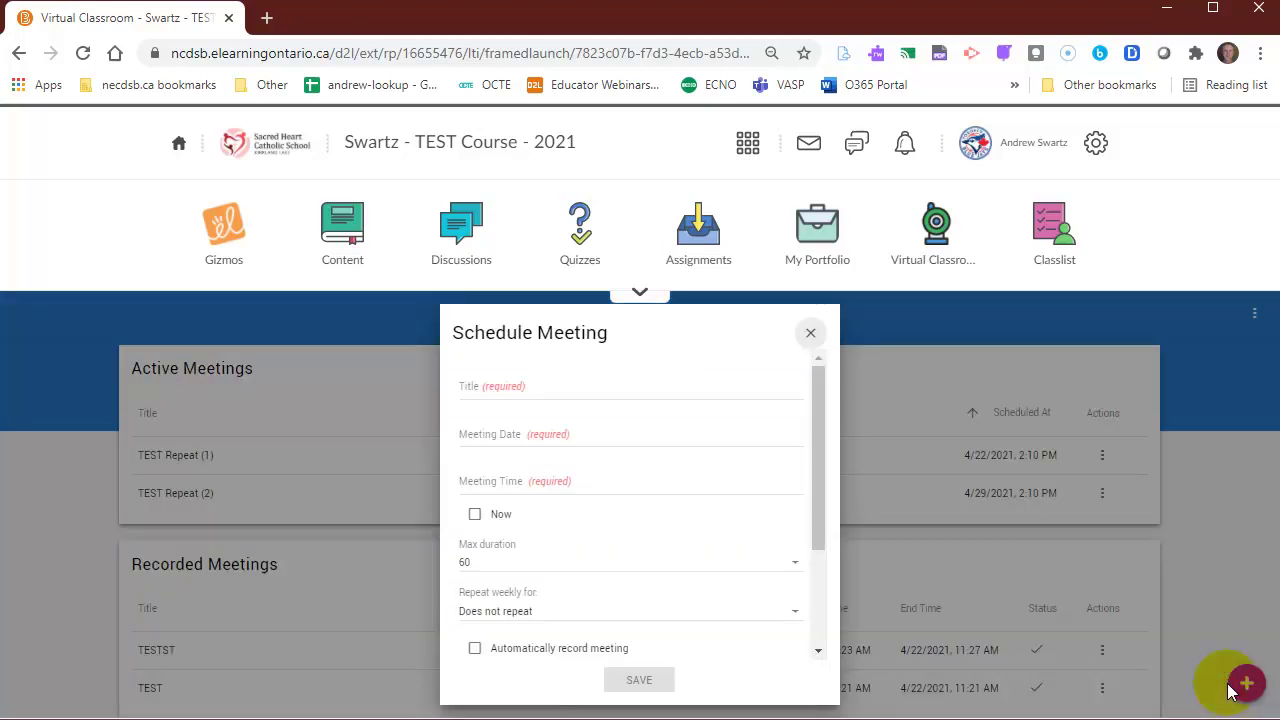
pyautogui.scroll(-2, 770, 488)
pyautogui.scroll(2, 700, 487)
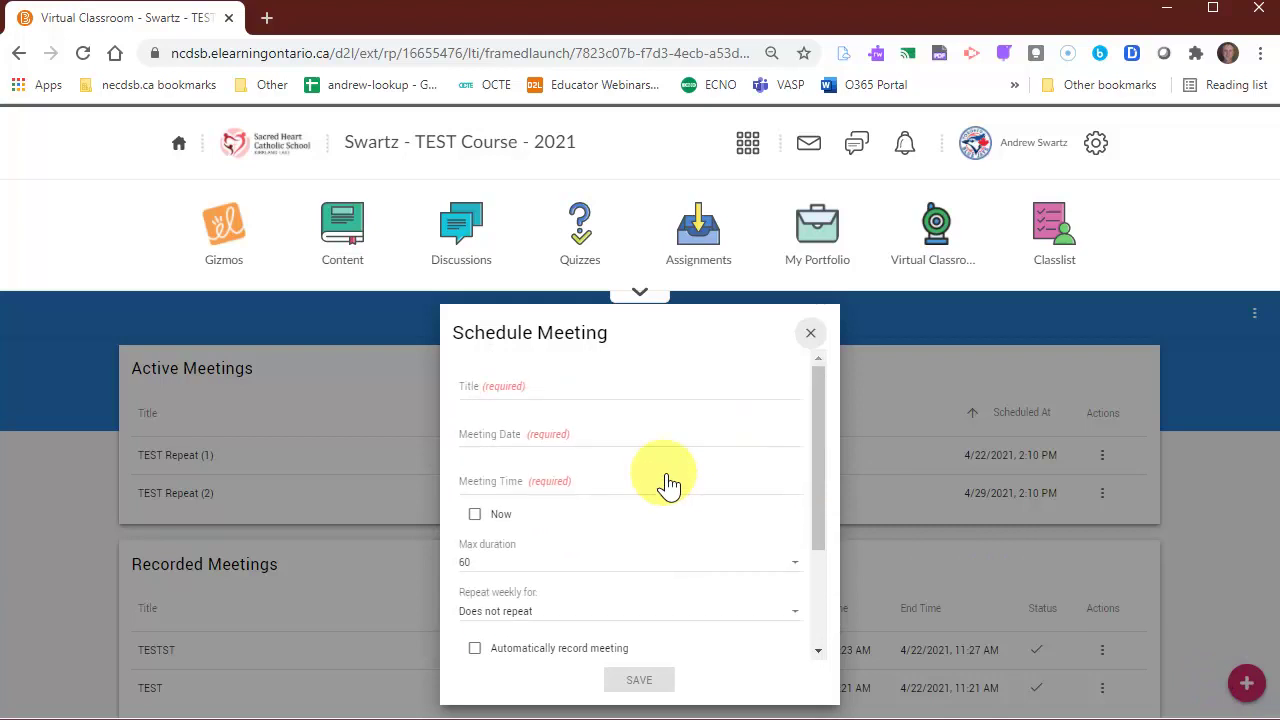
pyautogui.click(478, 389)
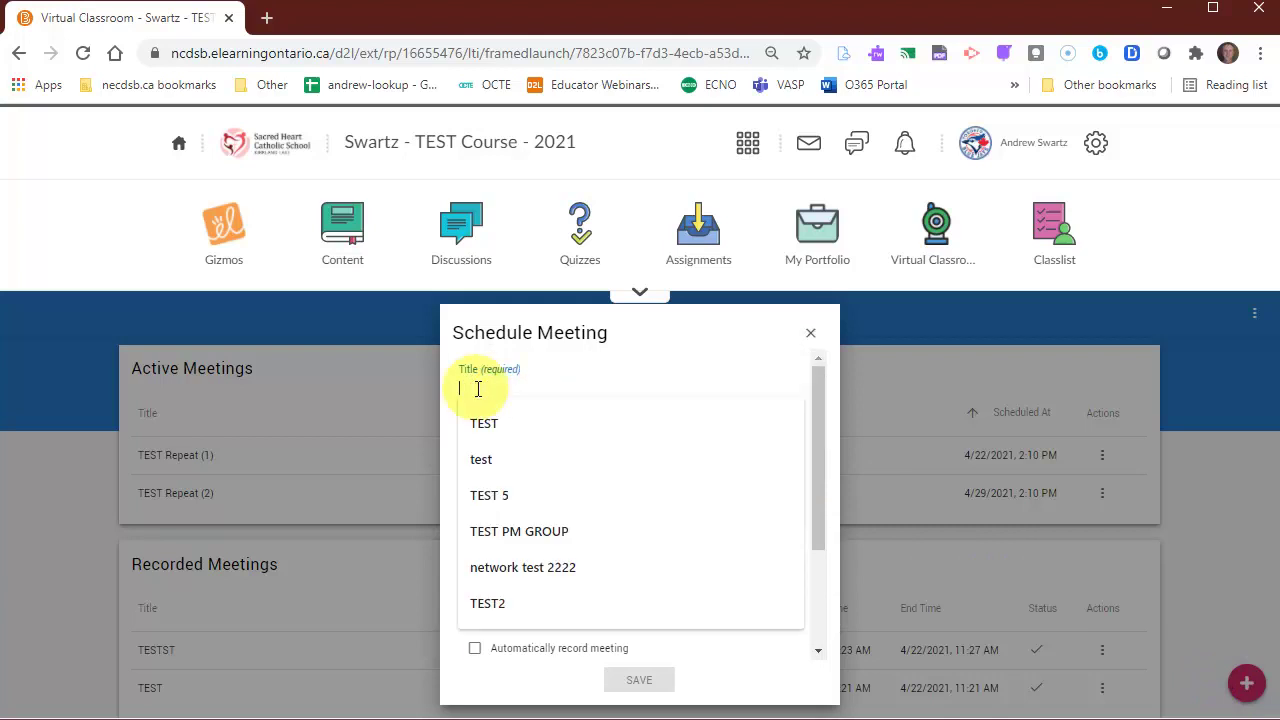
pyautogui.write('TEST')
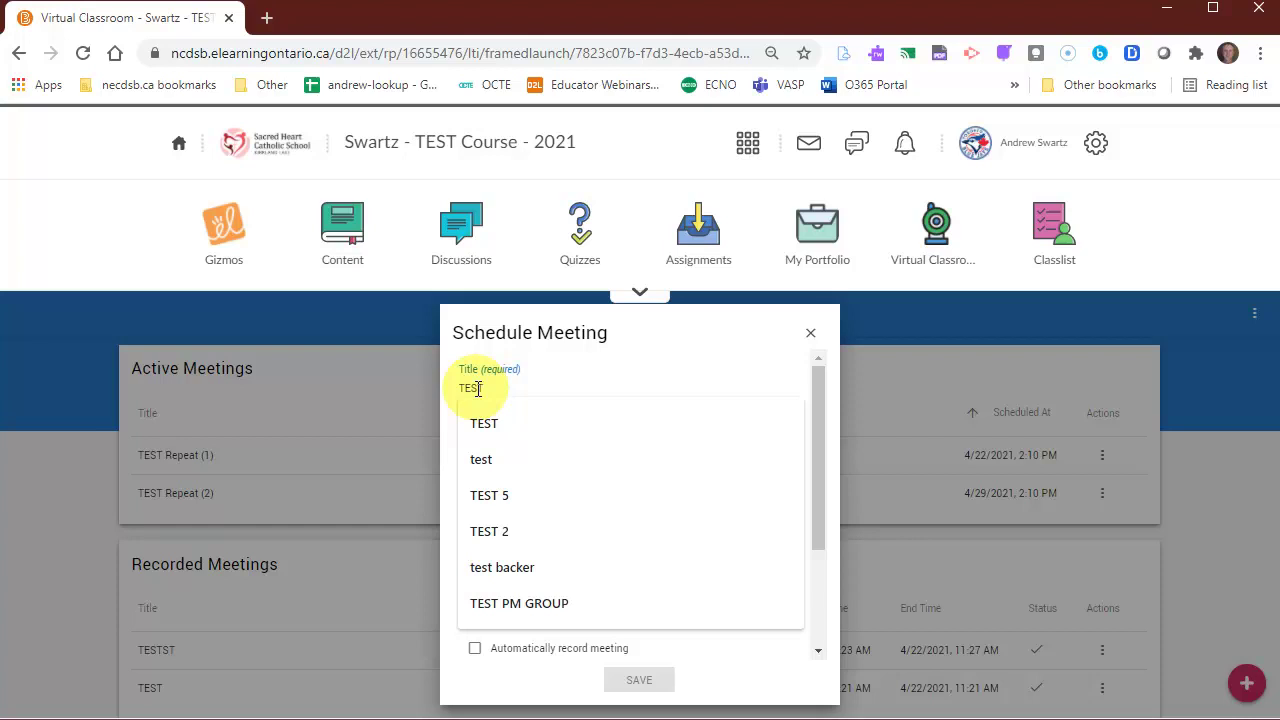
pyautogui.write(' Recording')
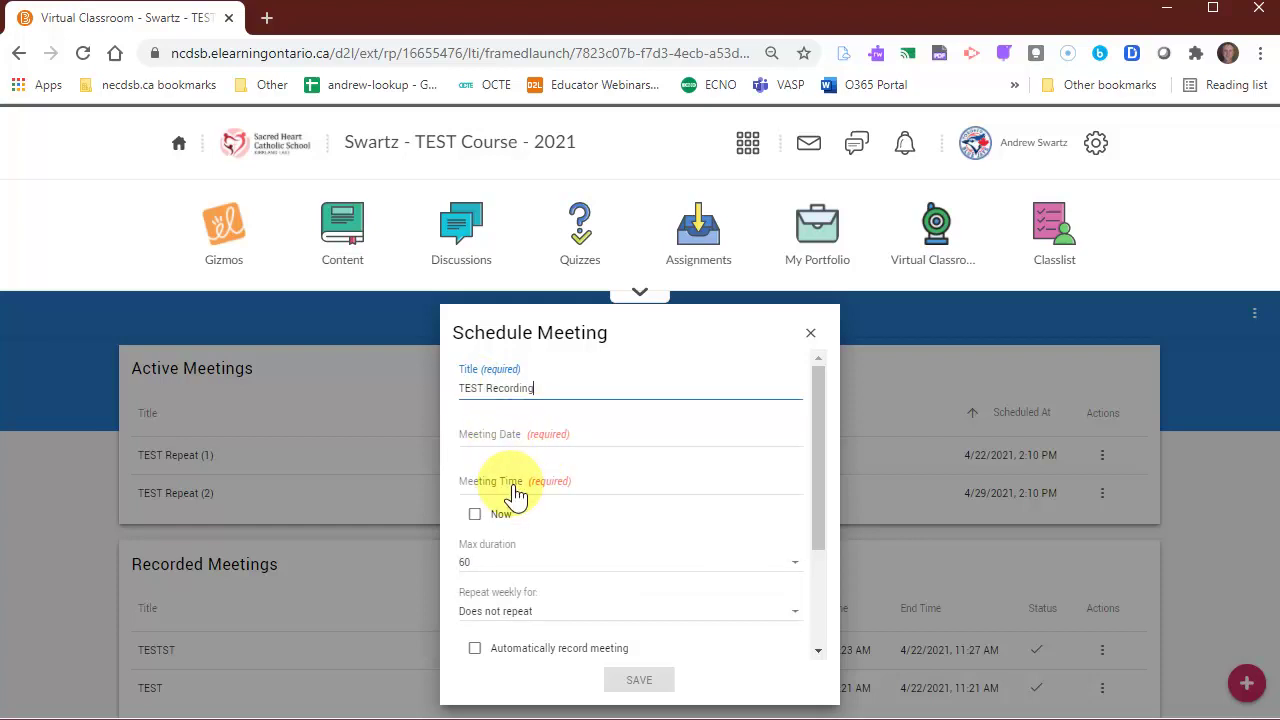
pyautogui.click(475, 516)
pyautogui.scroll(-1, 575, 525)
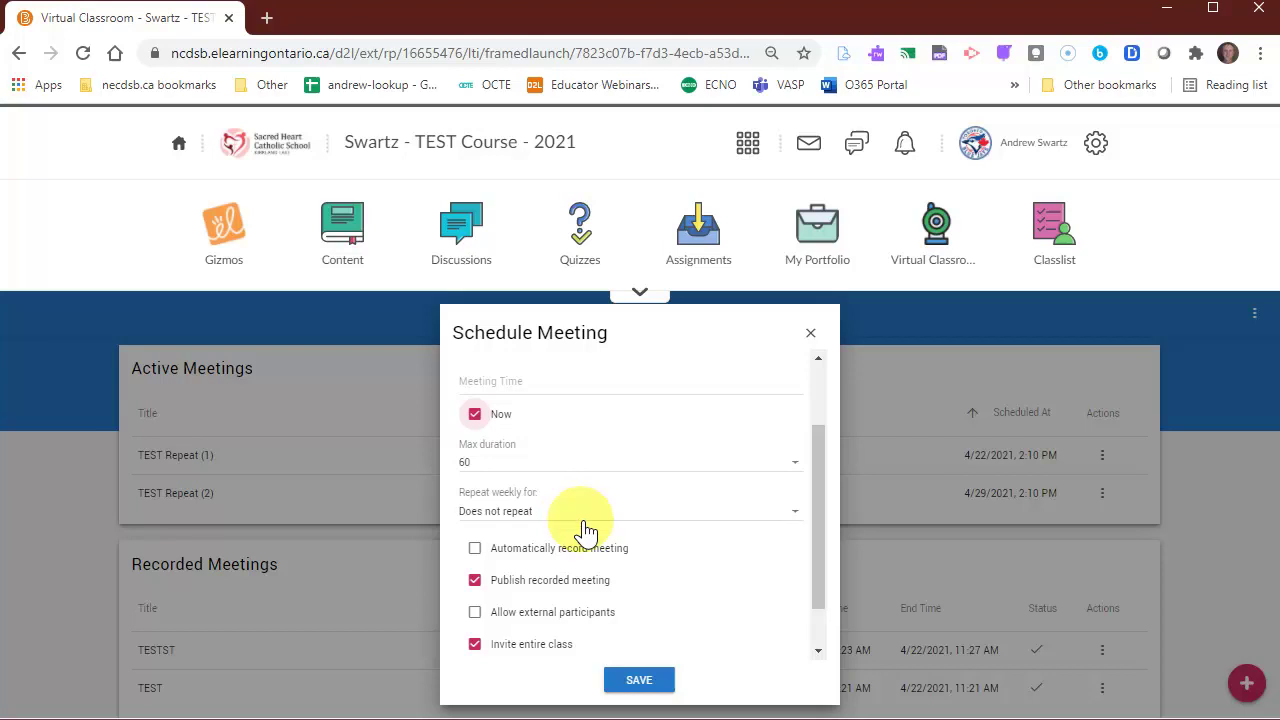
# Keep the 60-minute max duration, enable automatic recording, and save TEST Recording
pyautogui.scroll(1, 572, 470)
pyautogui.scroll(-1, 575, 468)
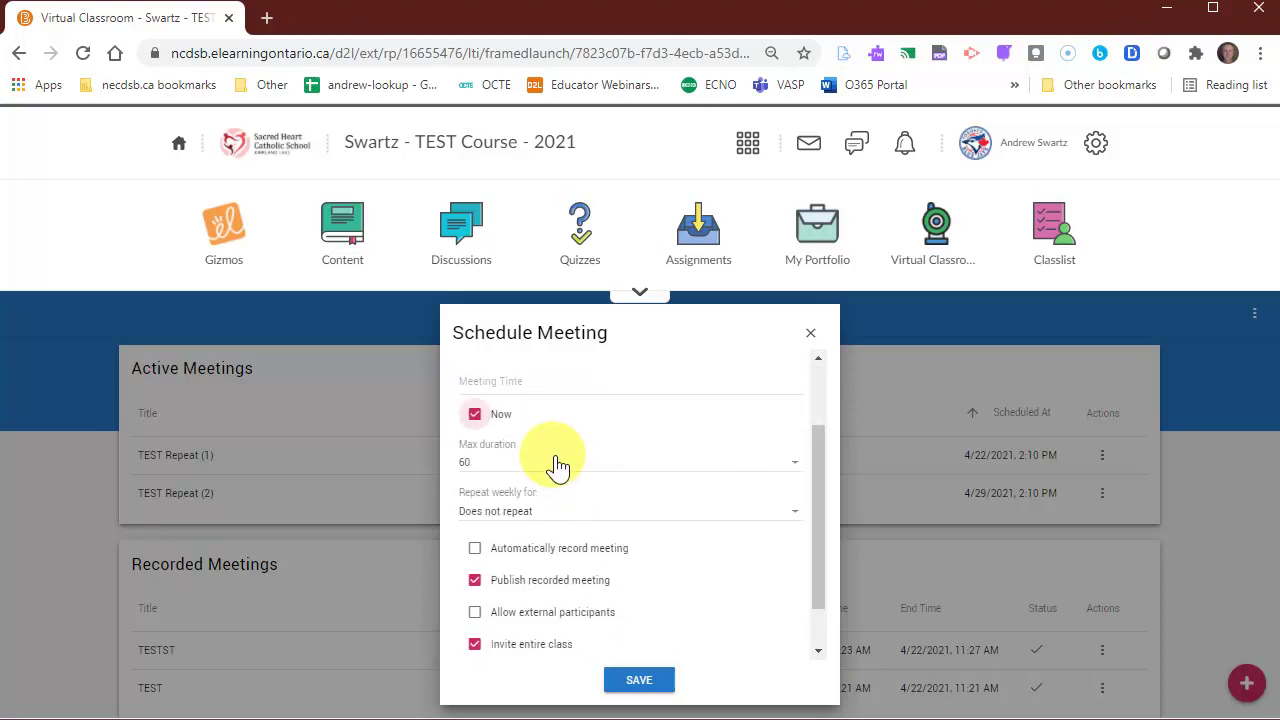
pyautogui.click(558, 468)
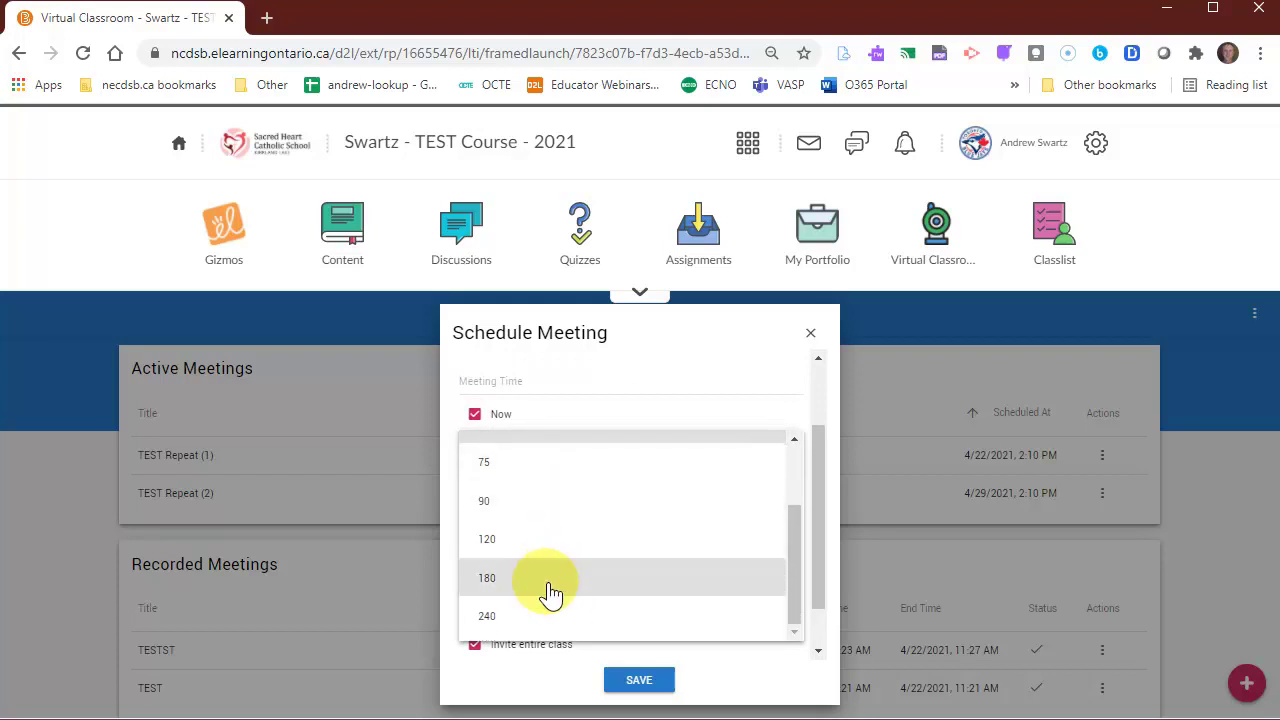
pyautogui.click(645, 332)
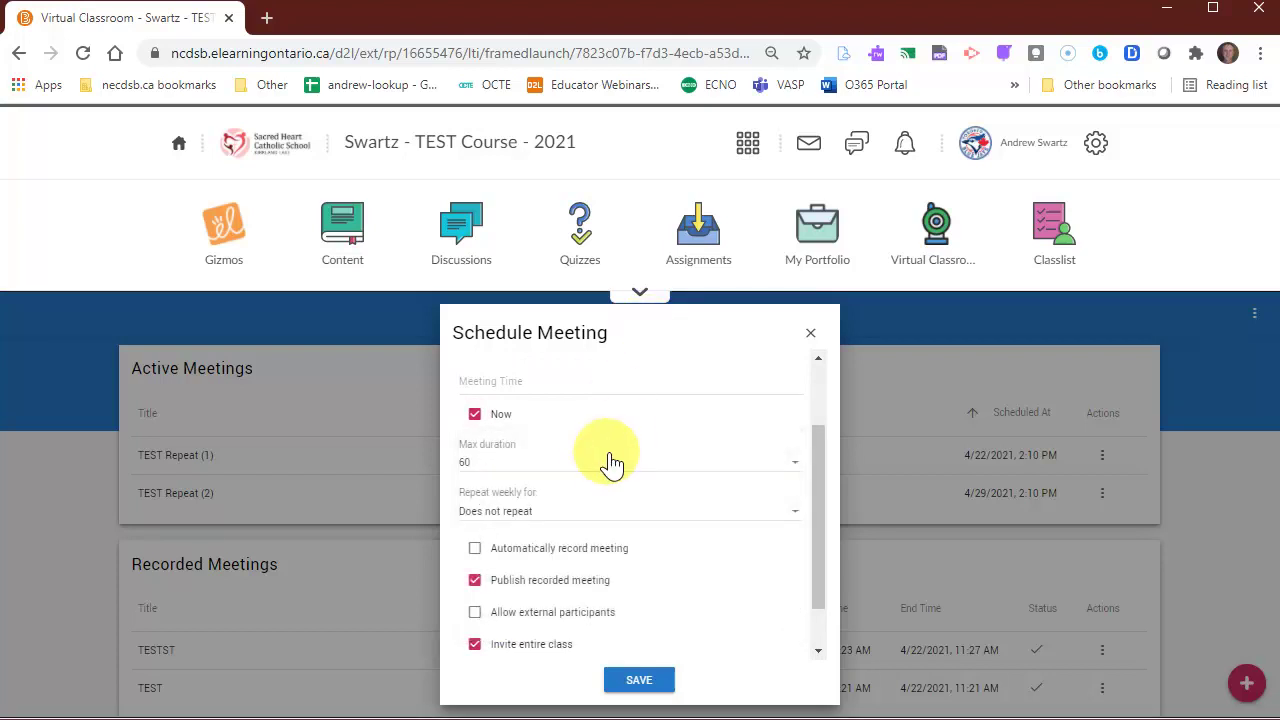
pyautogui.scroll(-1, 608, 460)
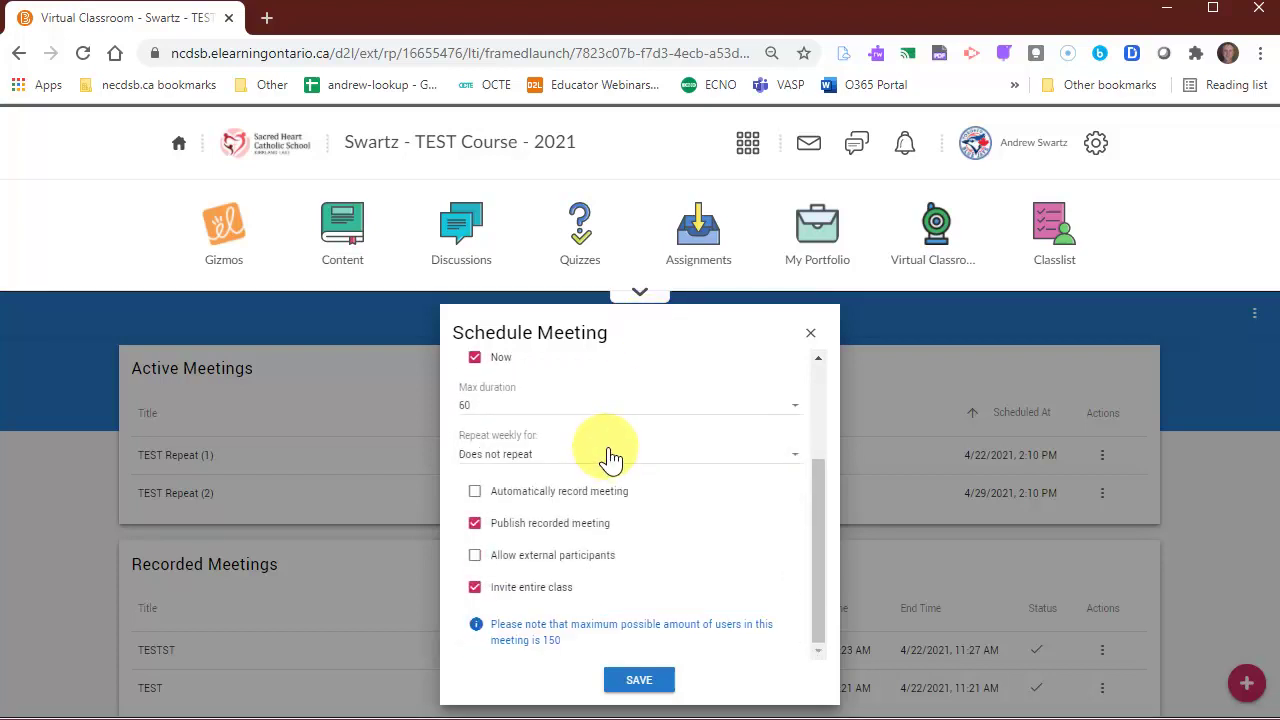
pyautogui.click(475, 492)
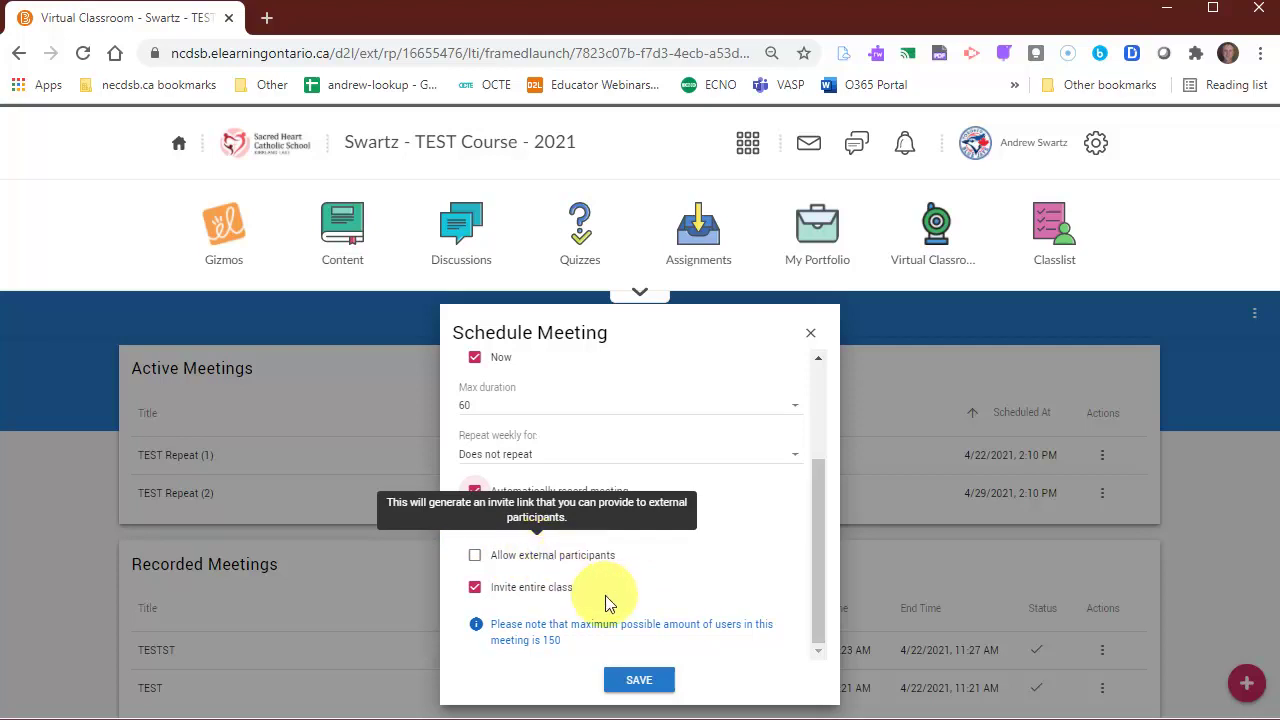
pyautogui.click(622, 680)
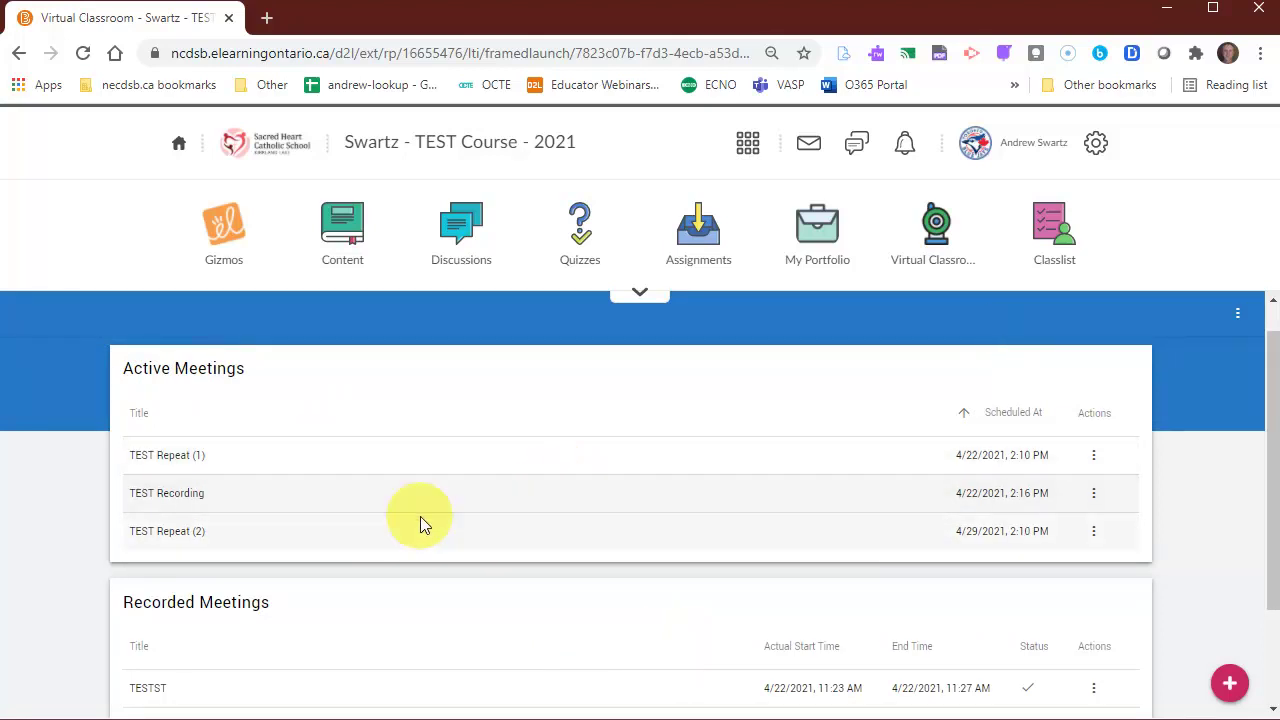
# Launch the TEST Recording meeting in Bongo from its actions menu
pyautogui.click(1093, 495)
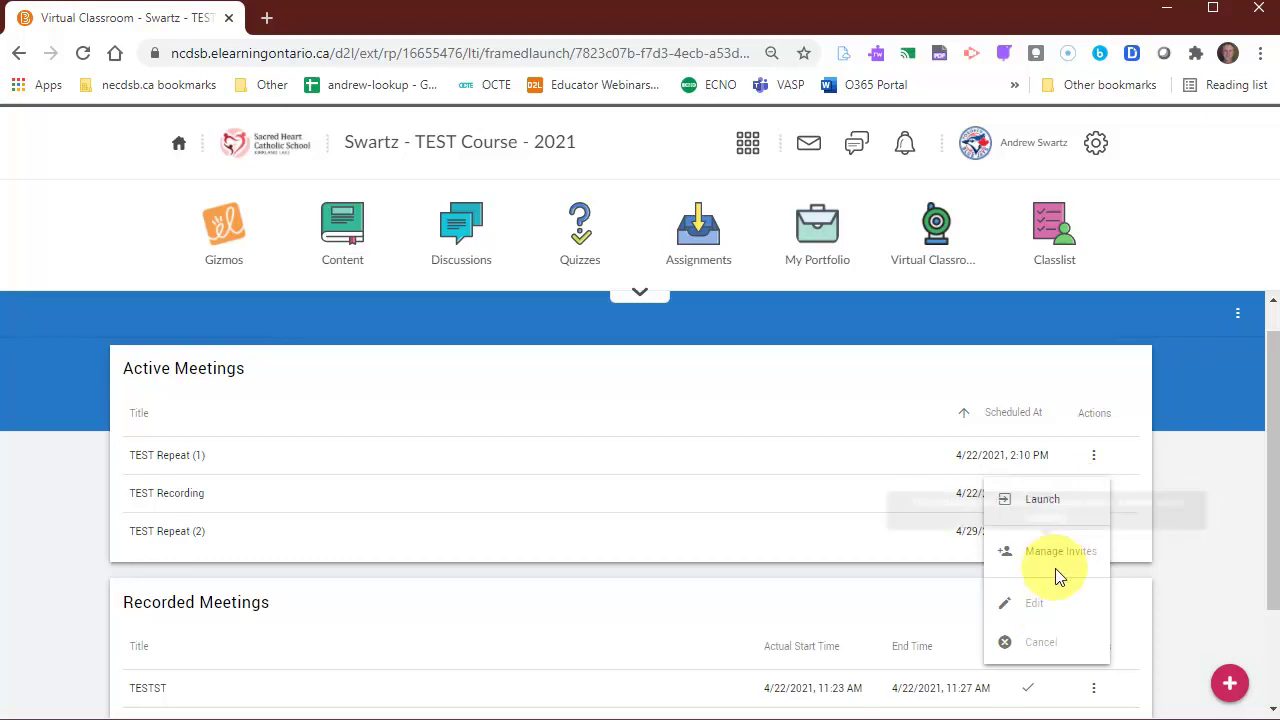
pyautogui.click(990, 367)
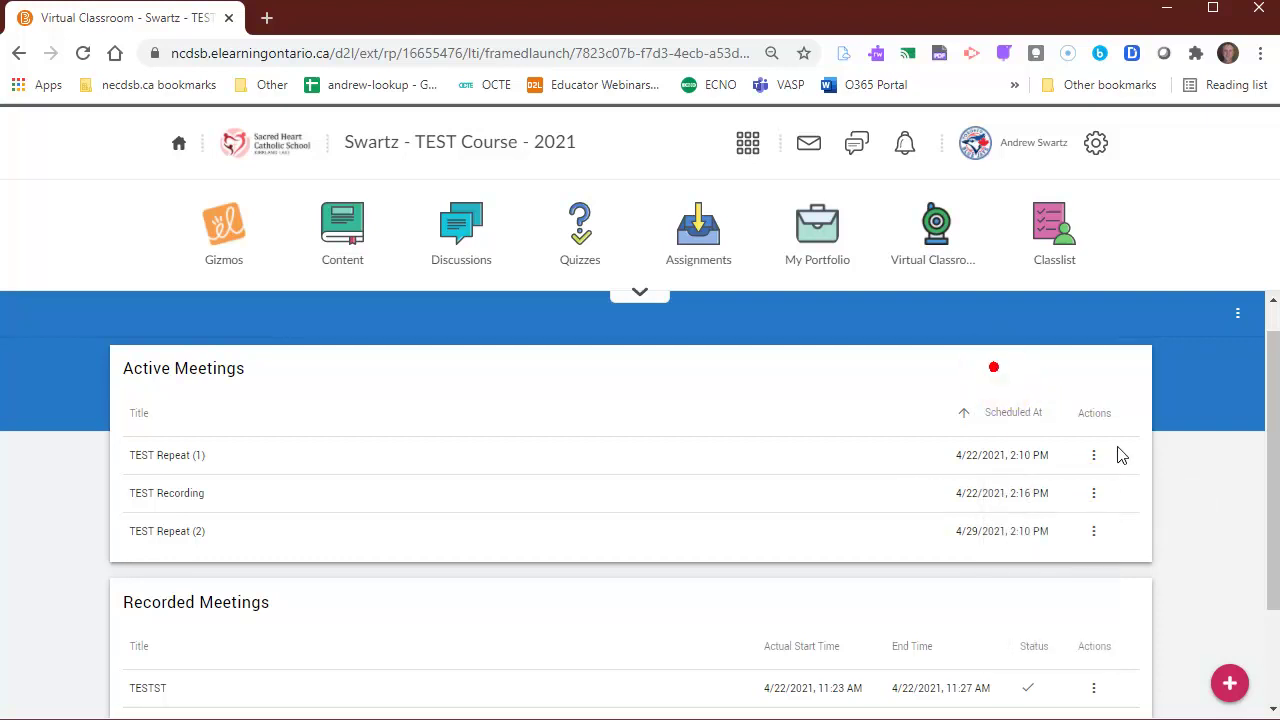
pyautogui.click(1094, 533)
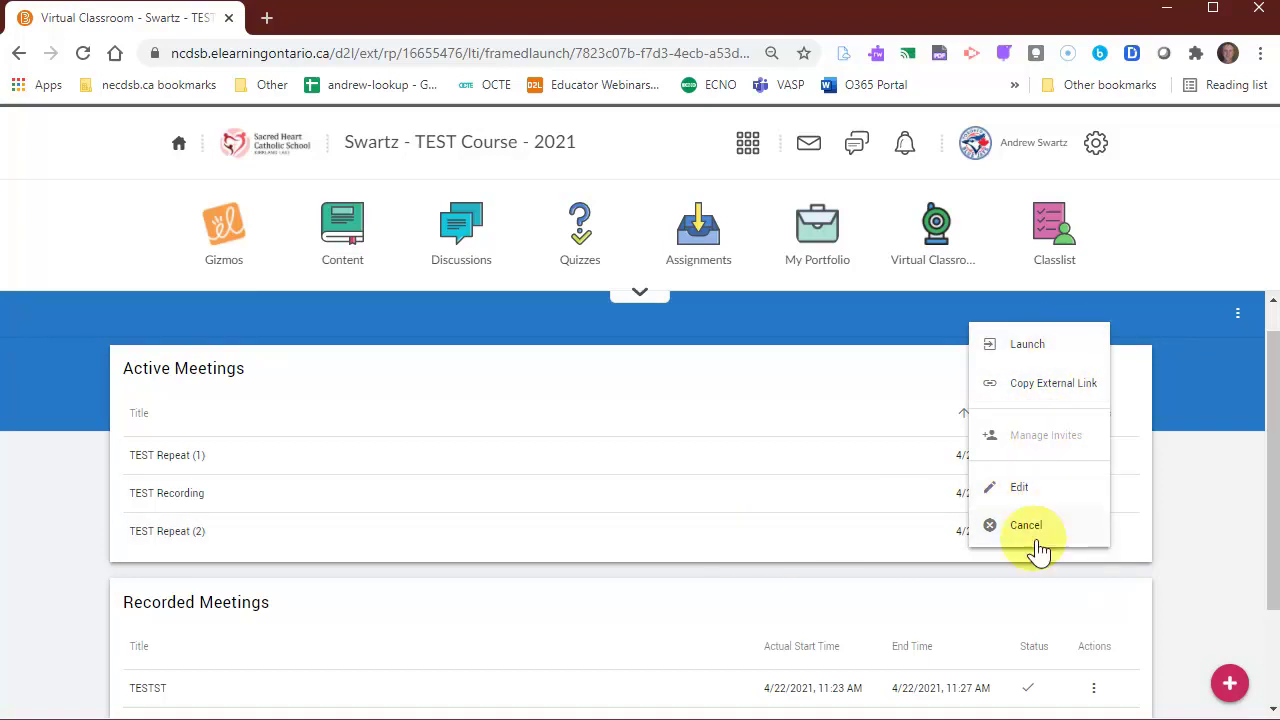
pyautogui.click(826, 376)
pyautogui.click(1093, 493)
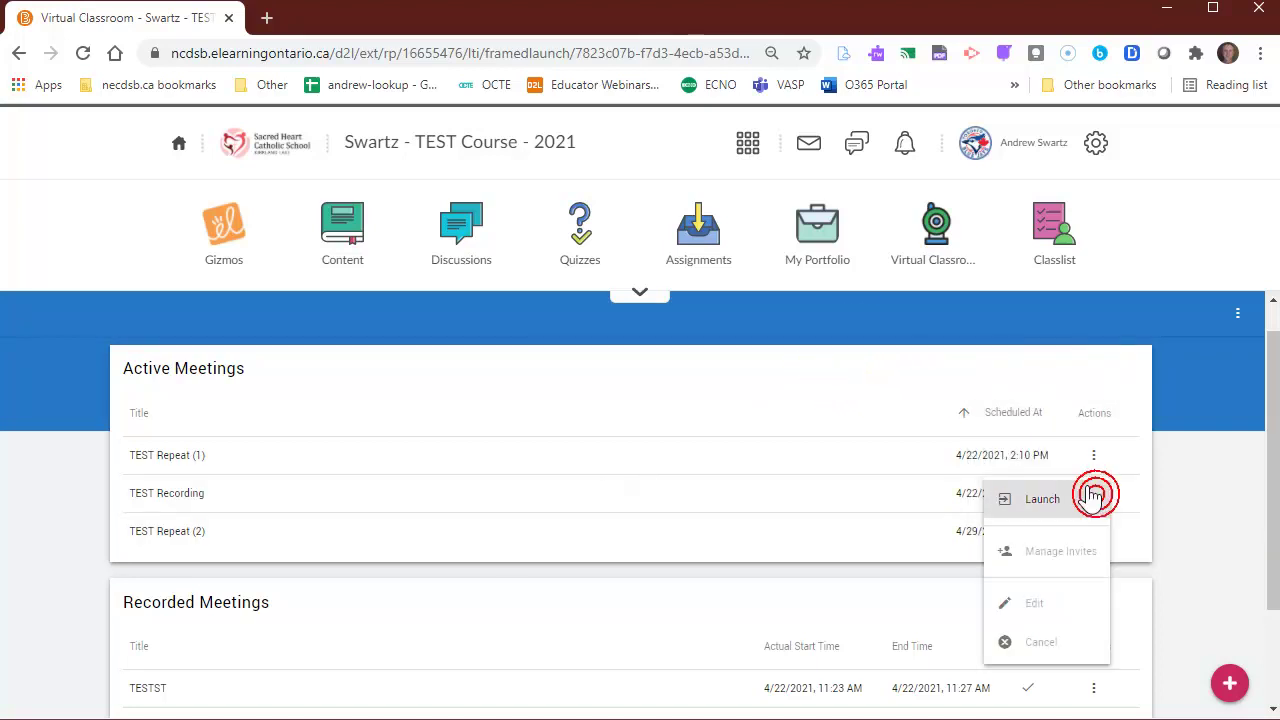
pyautogui.click(1040, 505)
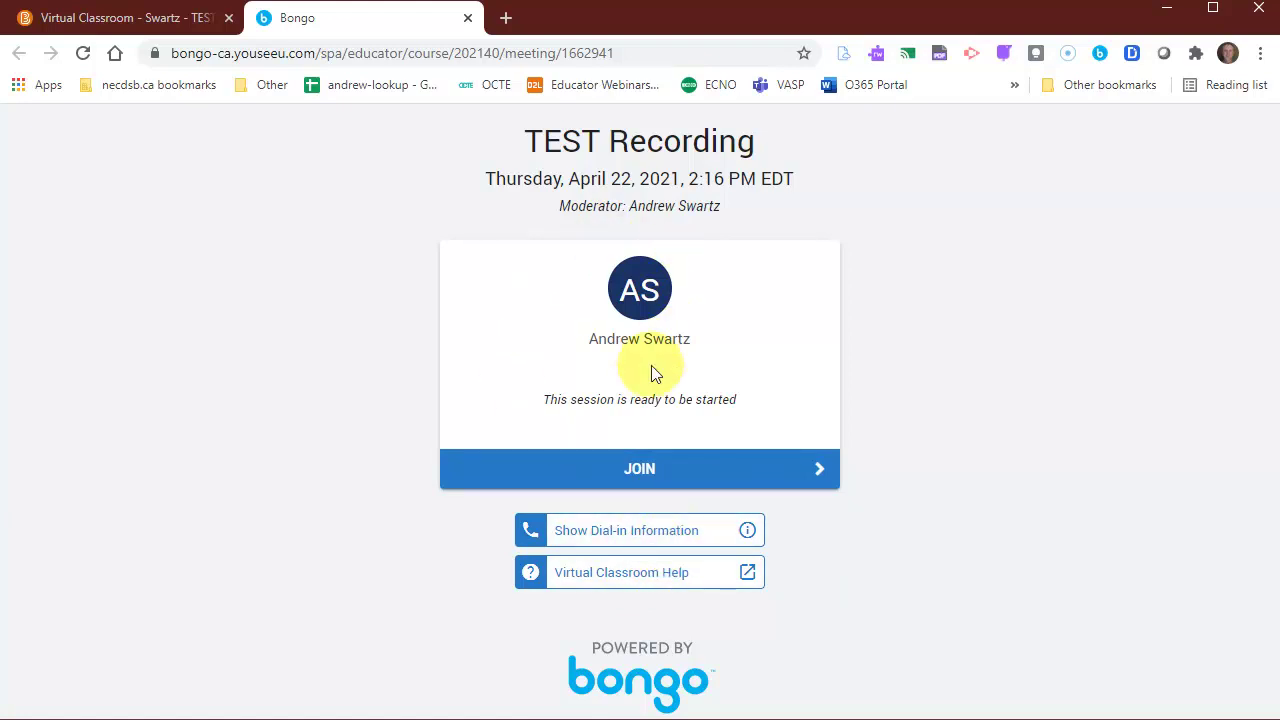
# Enter the TEST Recording classroom and join audio with the microphone, confirming the echo test
pyautogui.click(638, 472)
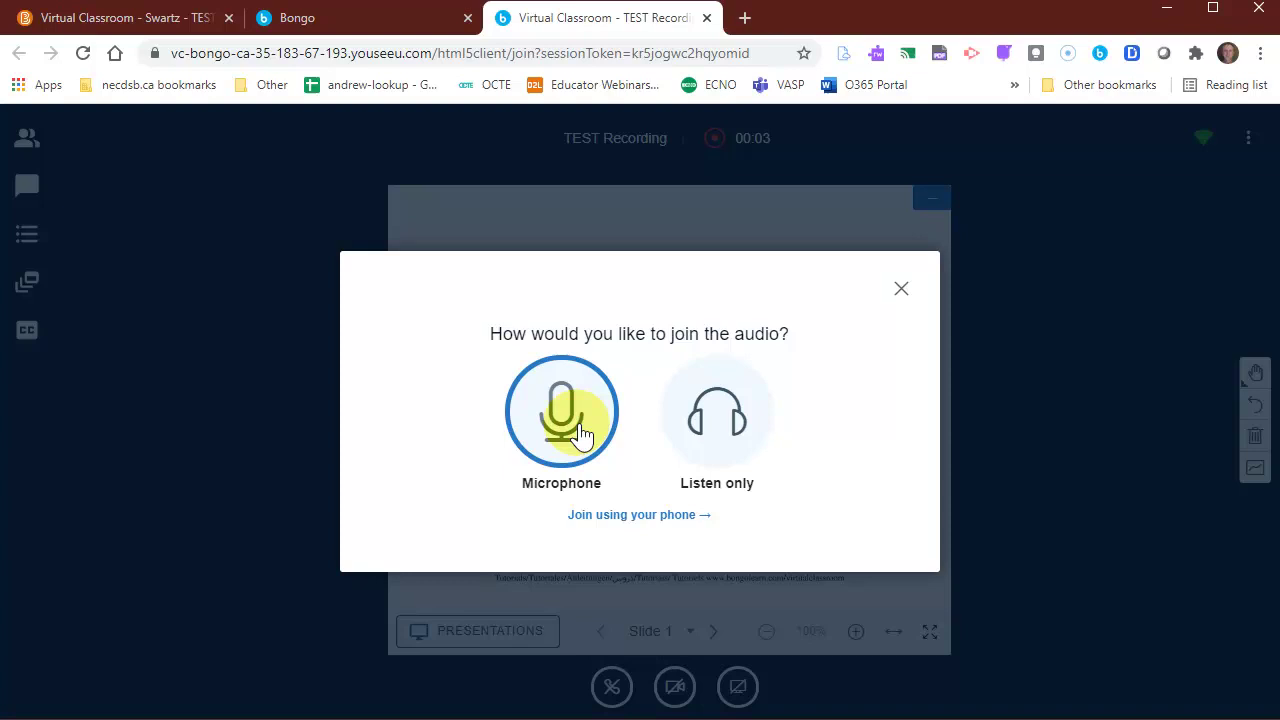
pyautogui.click(574, 428)
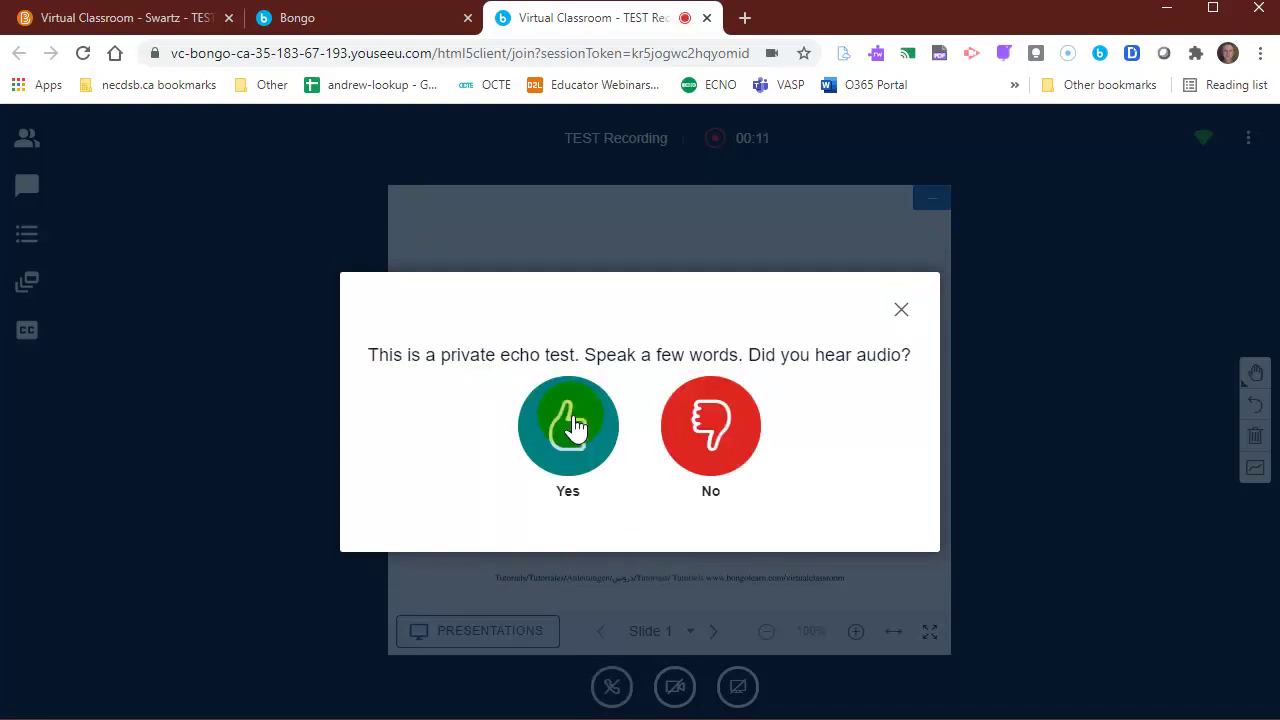
pyautogui.click(568, 428)
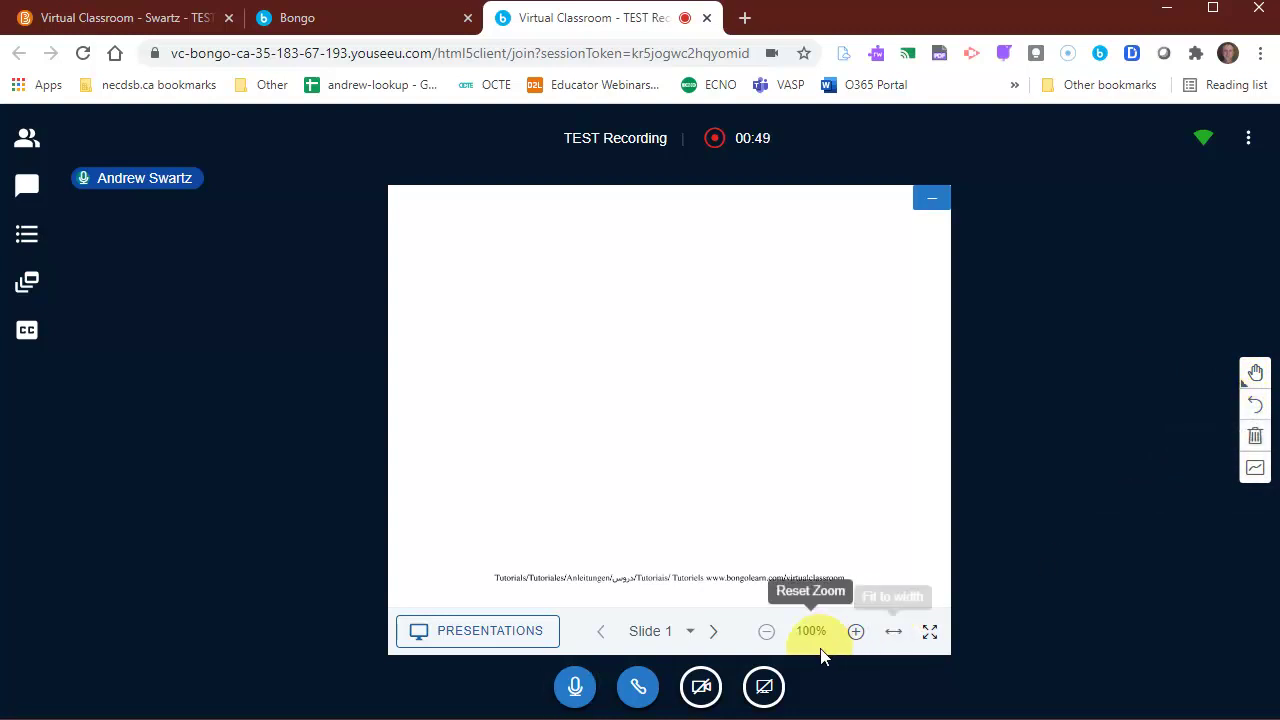
# Cancel webcam and screen sharing, and show the session's participant list
pyautogui.click(713, 688)
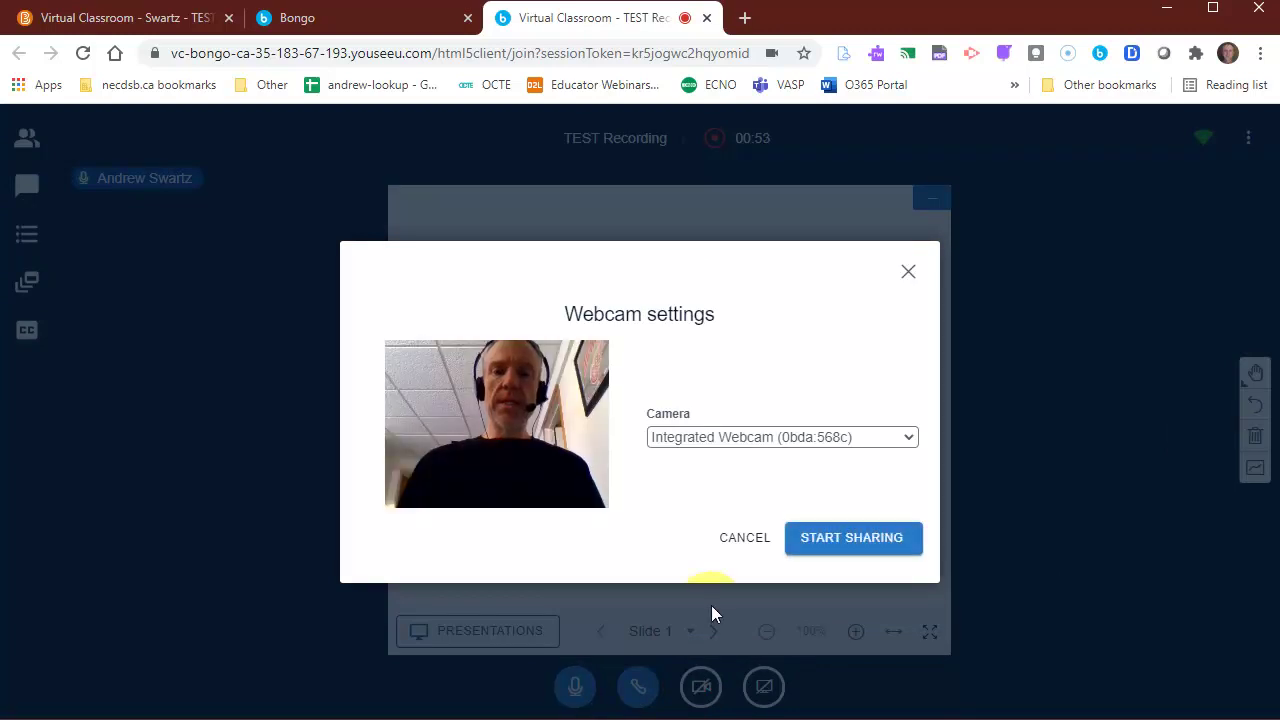
pyautogui.click(748, 537)
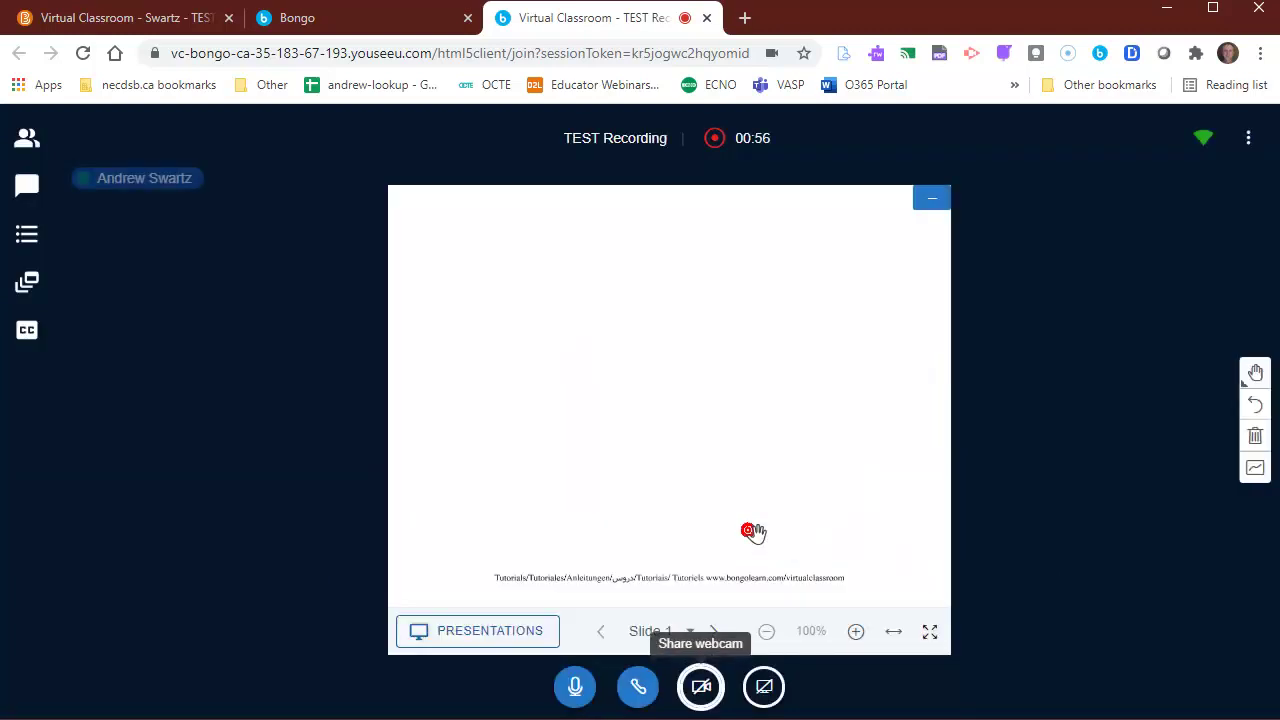
pyautogui.click(764, 688)
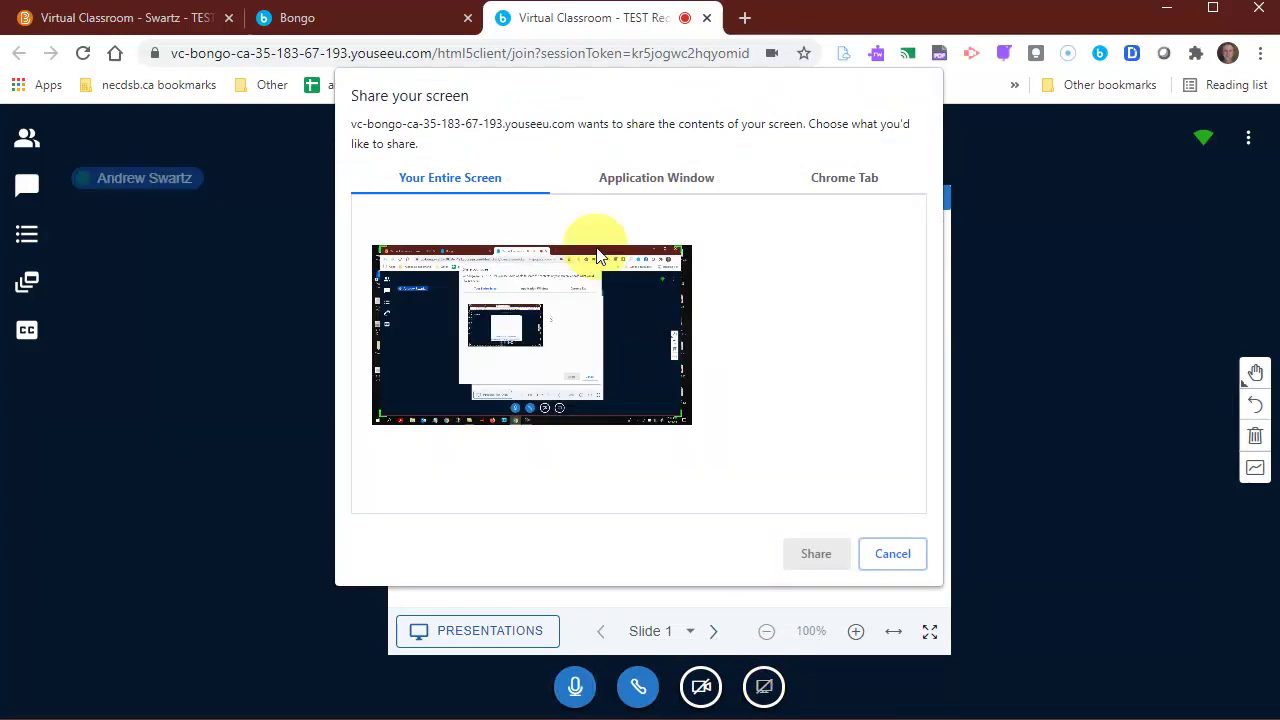
pyautogui.click(893, 554)
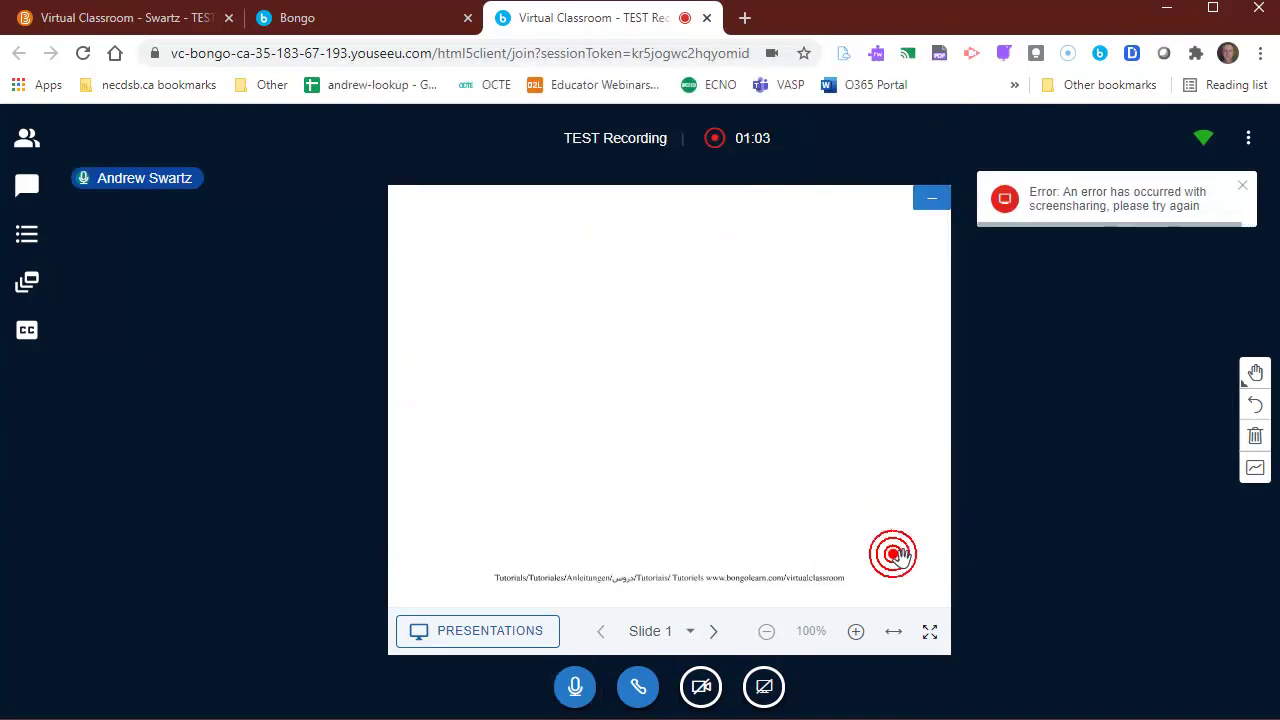
pyautogui.click(30, 148)
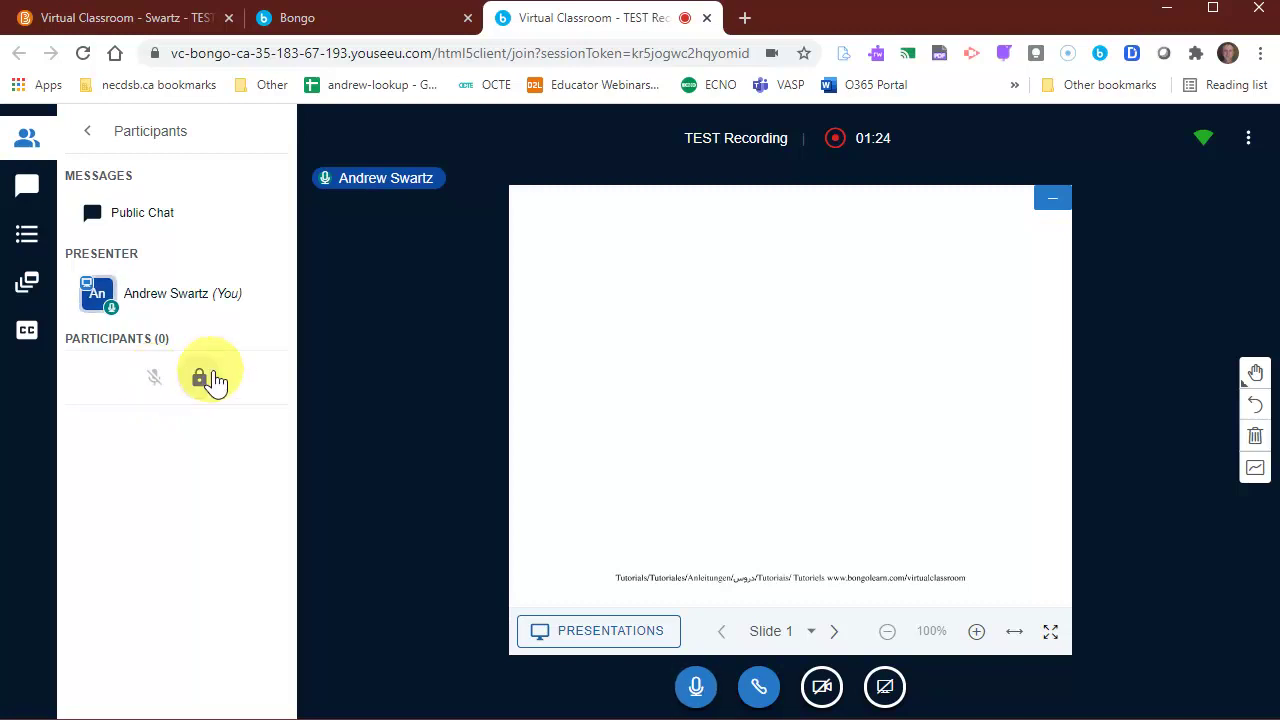
# Leave viewer locks unchanged and show the Public Chat with dial-in details
pyautogui.click(199, 379)
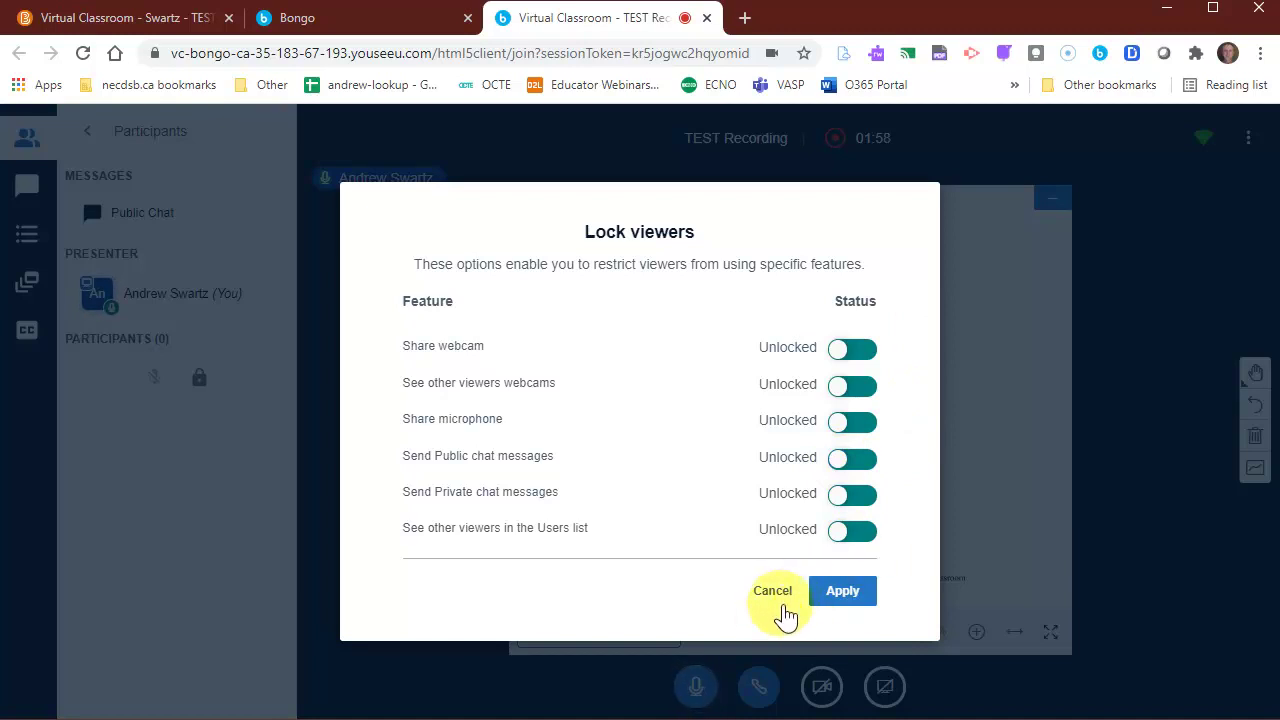
pyautogui.click(786, 617)
pyautogui.click(26, 188)
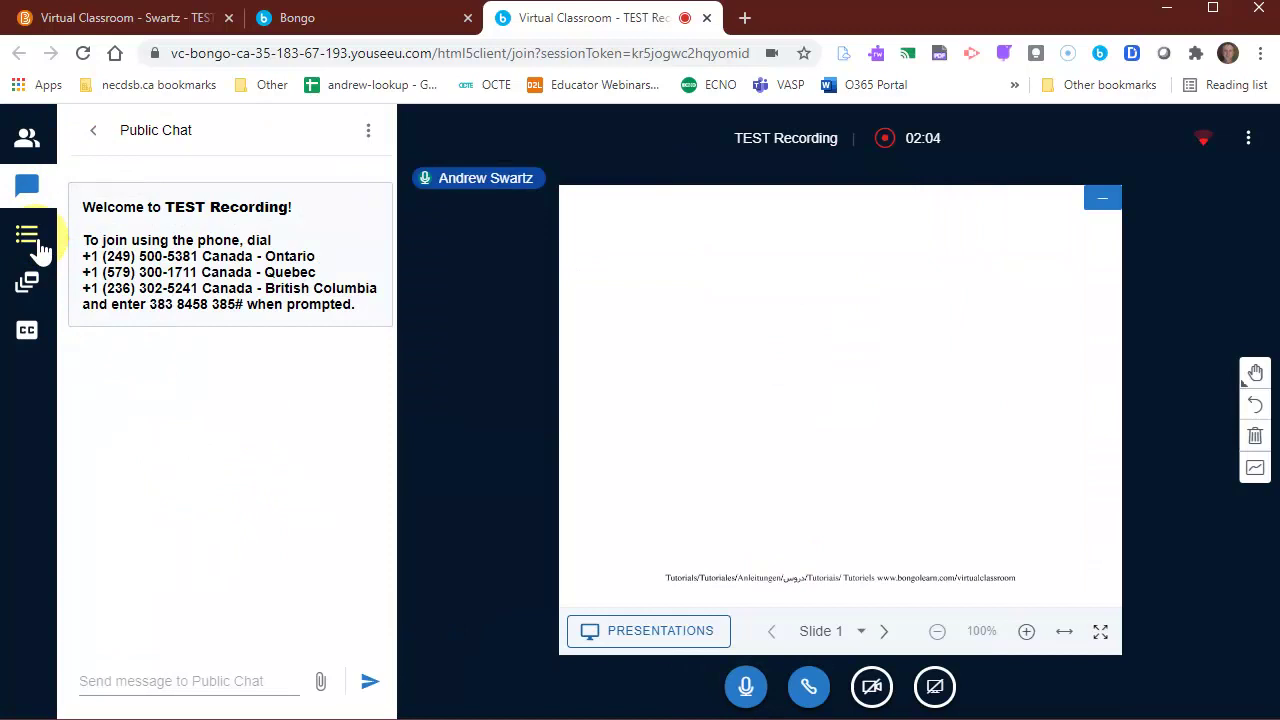
# Open breakout room setup, leave rooms at 2, and close without creating any
pyautogui.click(27, 240)
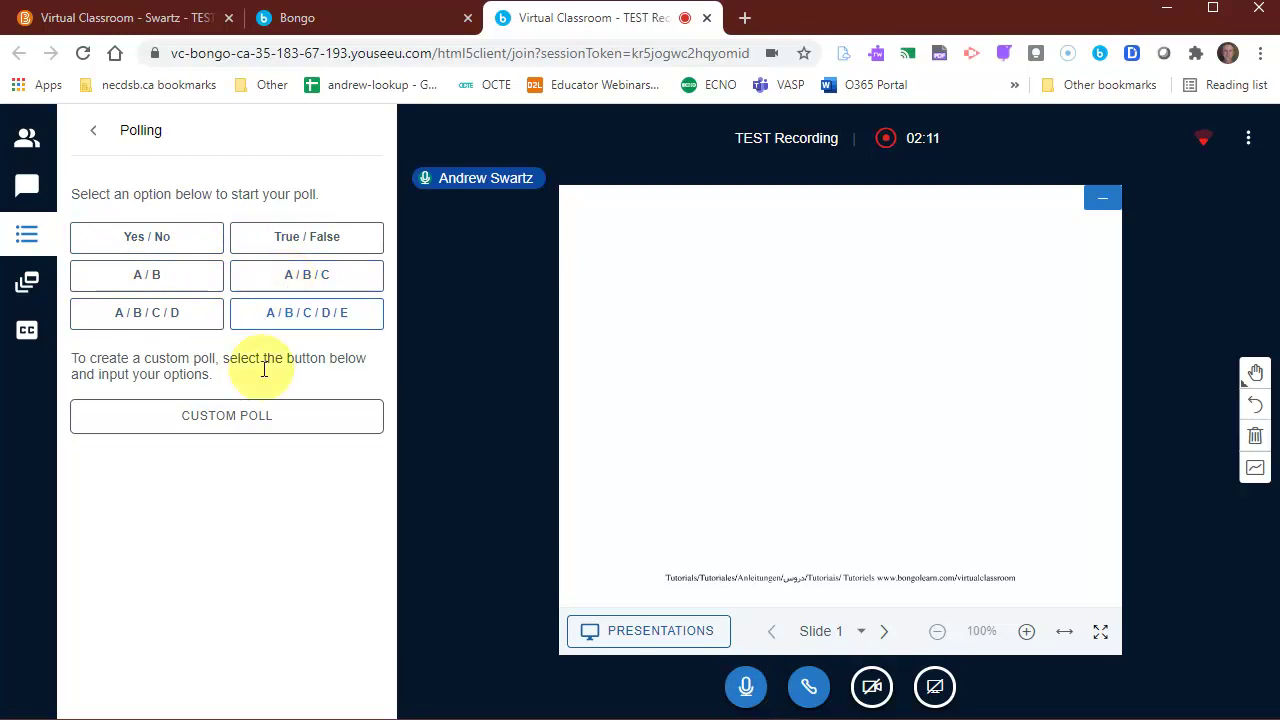
pyautogui.click(28, 284)
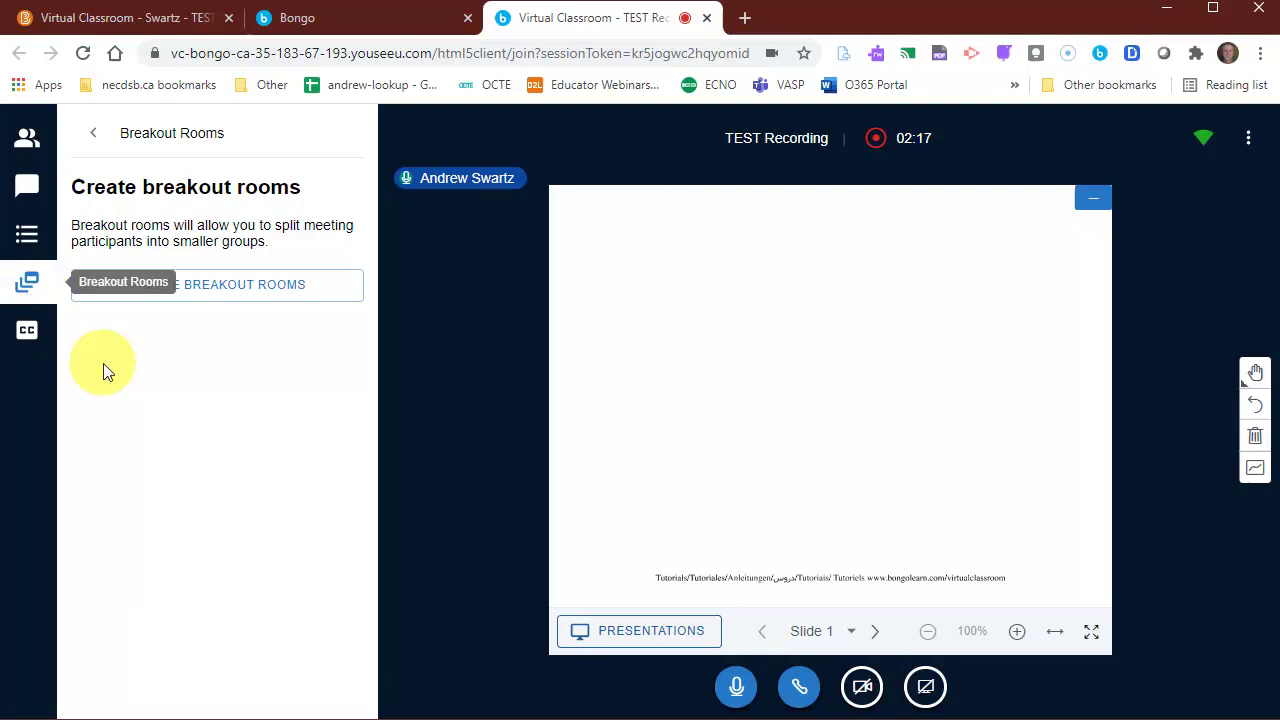
pyautogui.click(207, 289)
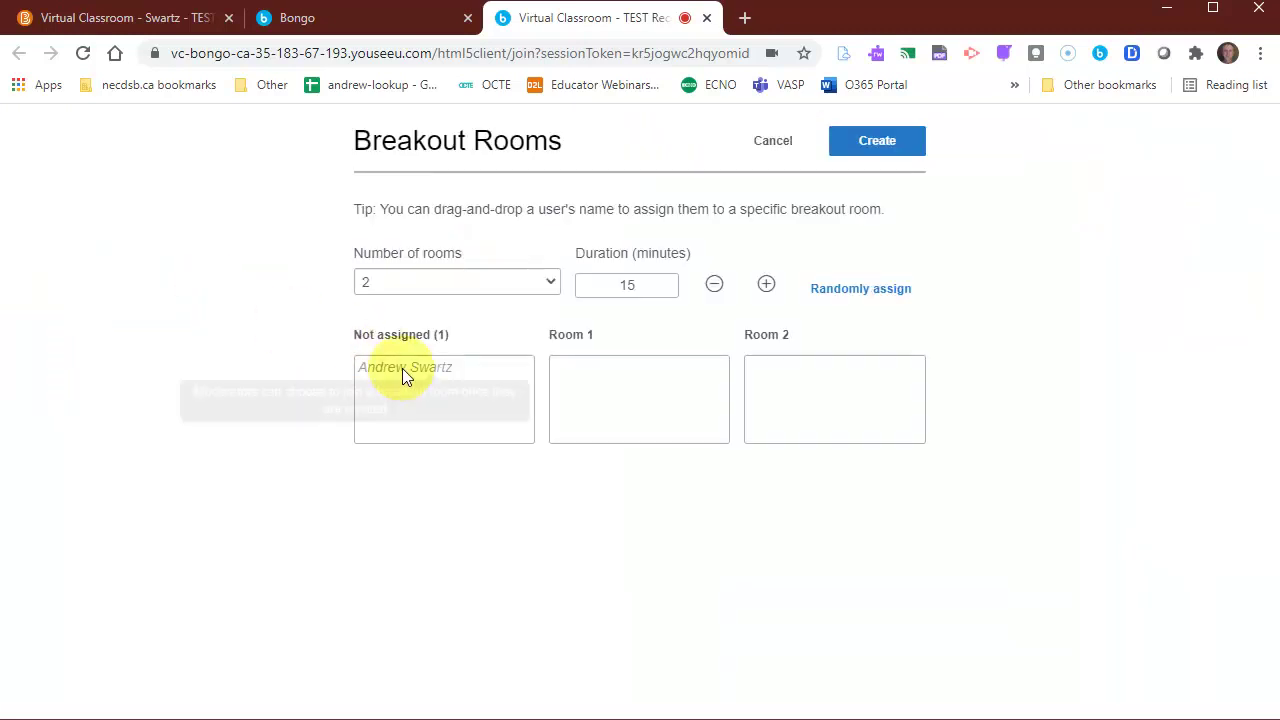
pyautogui.click(550, 280)
pyautogui.click(608, 339)
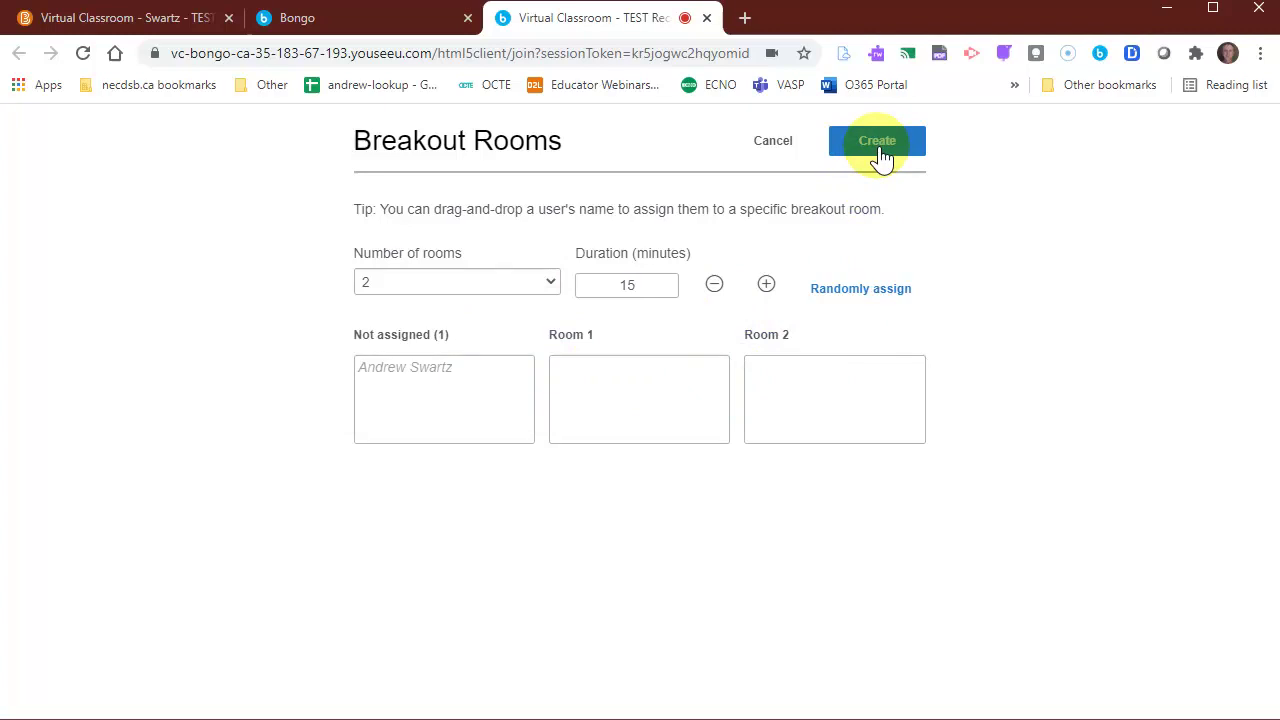
pyautogui.click(520, 283)
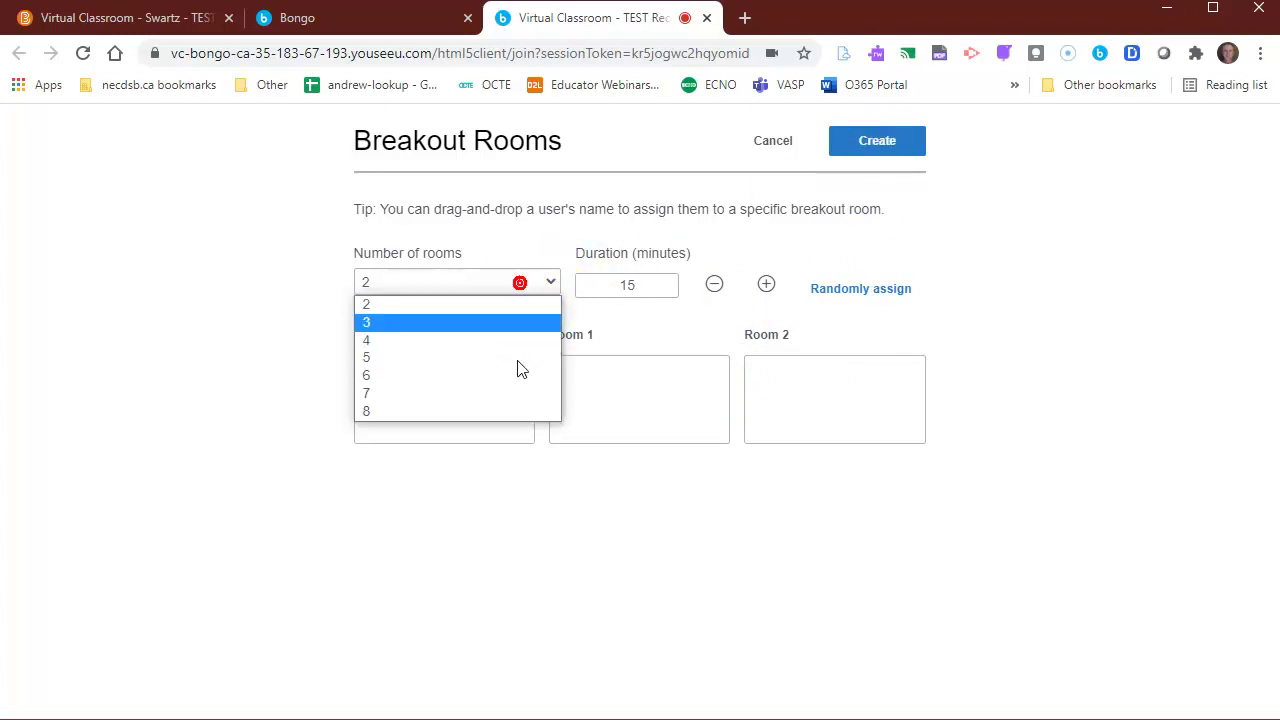
pyautogui.click(628, 337)
pyautogui.click(229, 335)
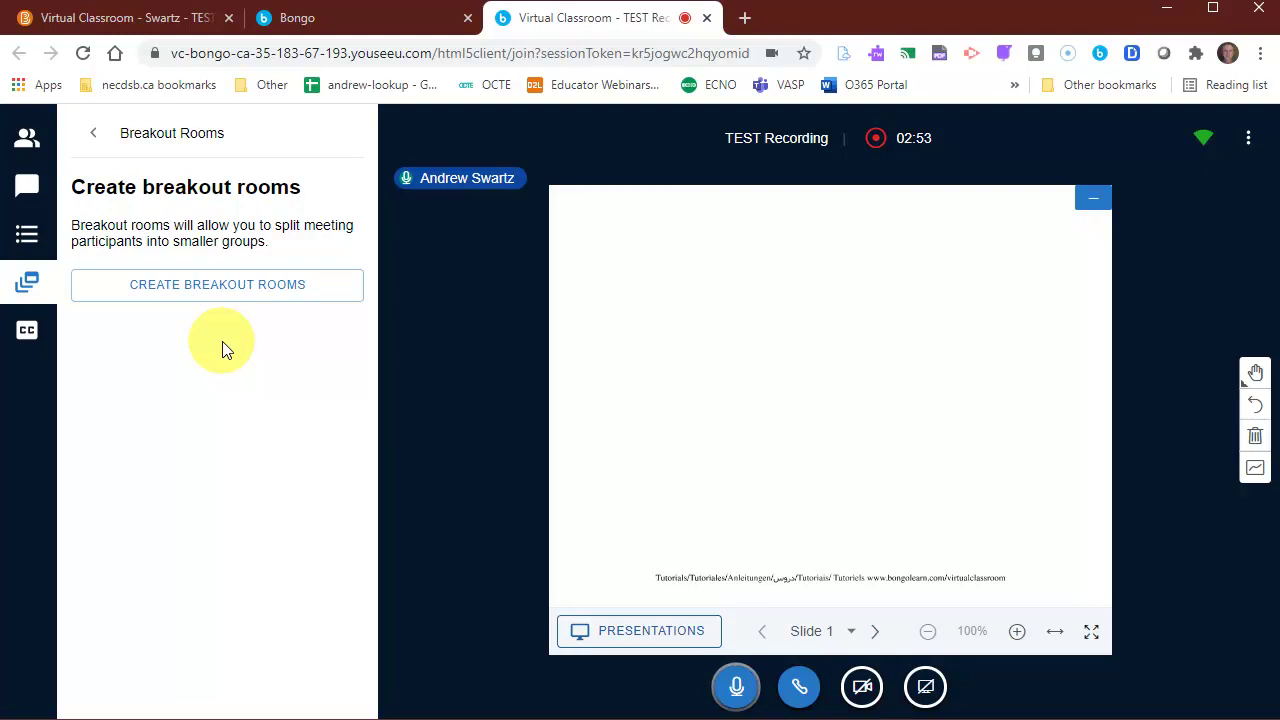
# Skip uploading a presentation, advance to Slide 4, and display it full screen
pyautogui.click(660, 642)
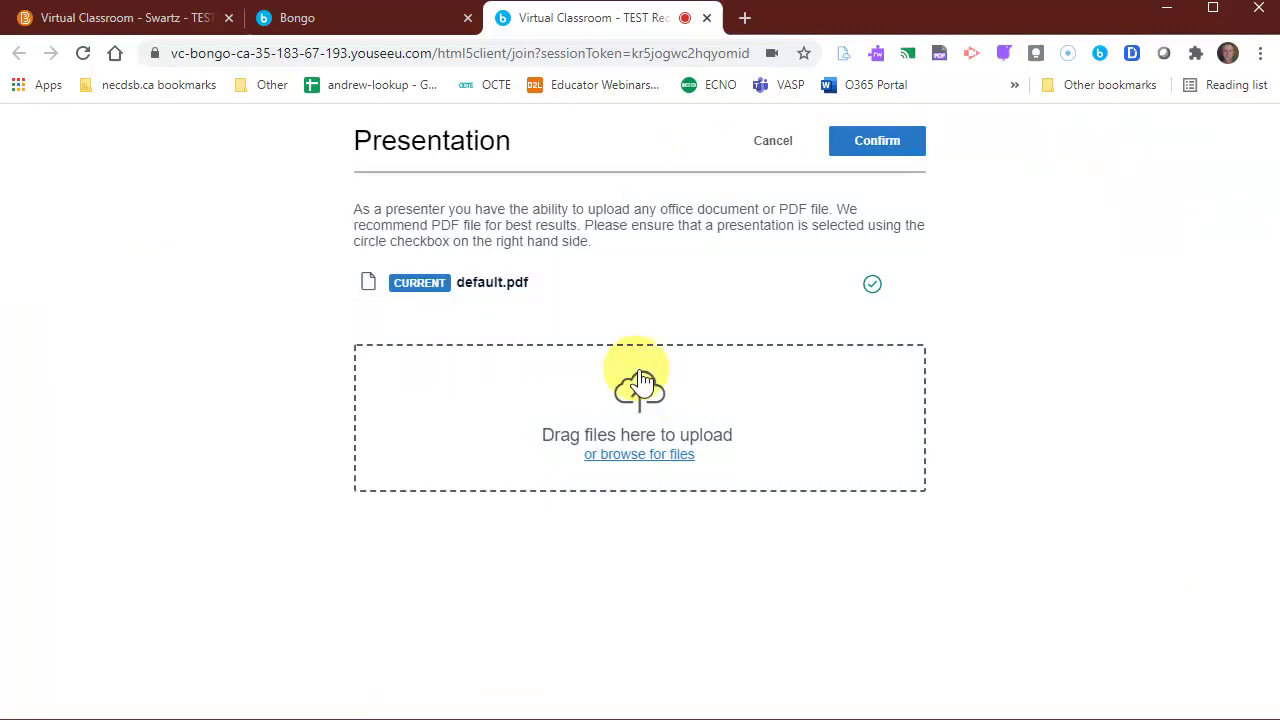
pyautogui.click(773, 150)
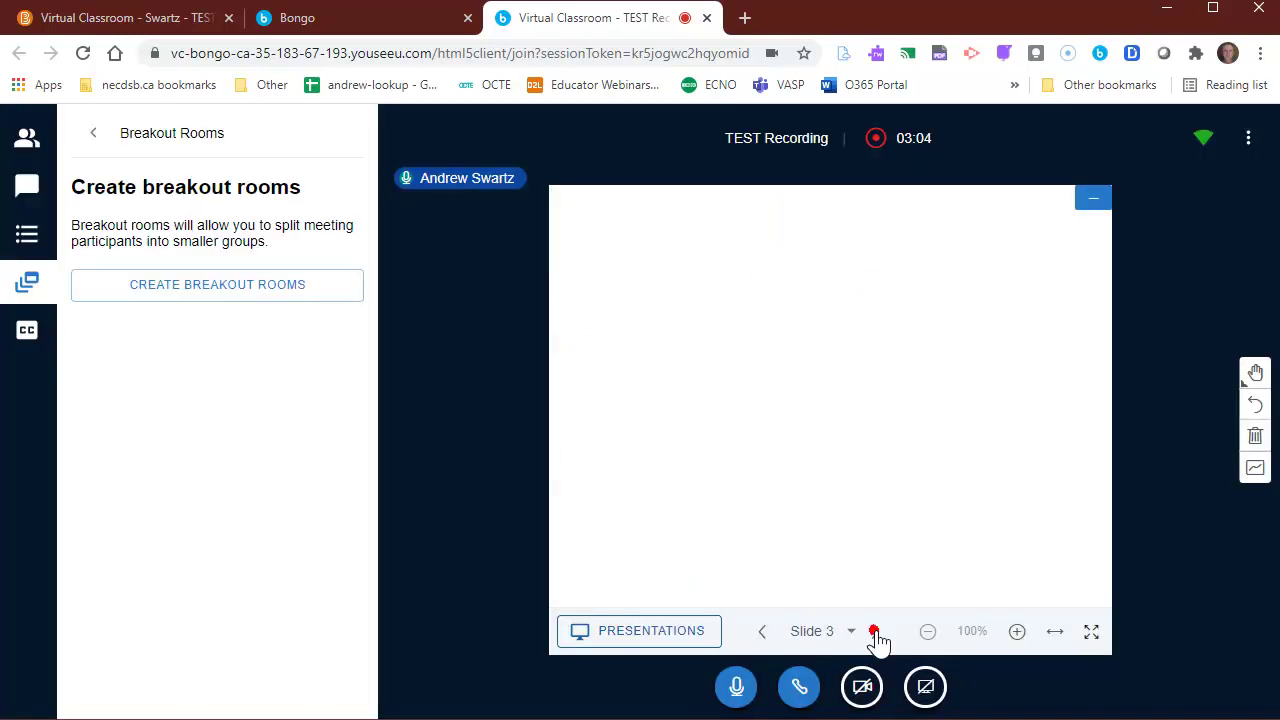
pyautogui.click(762, 631)
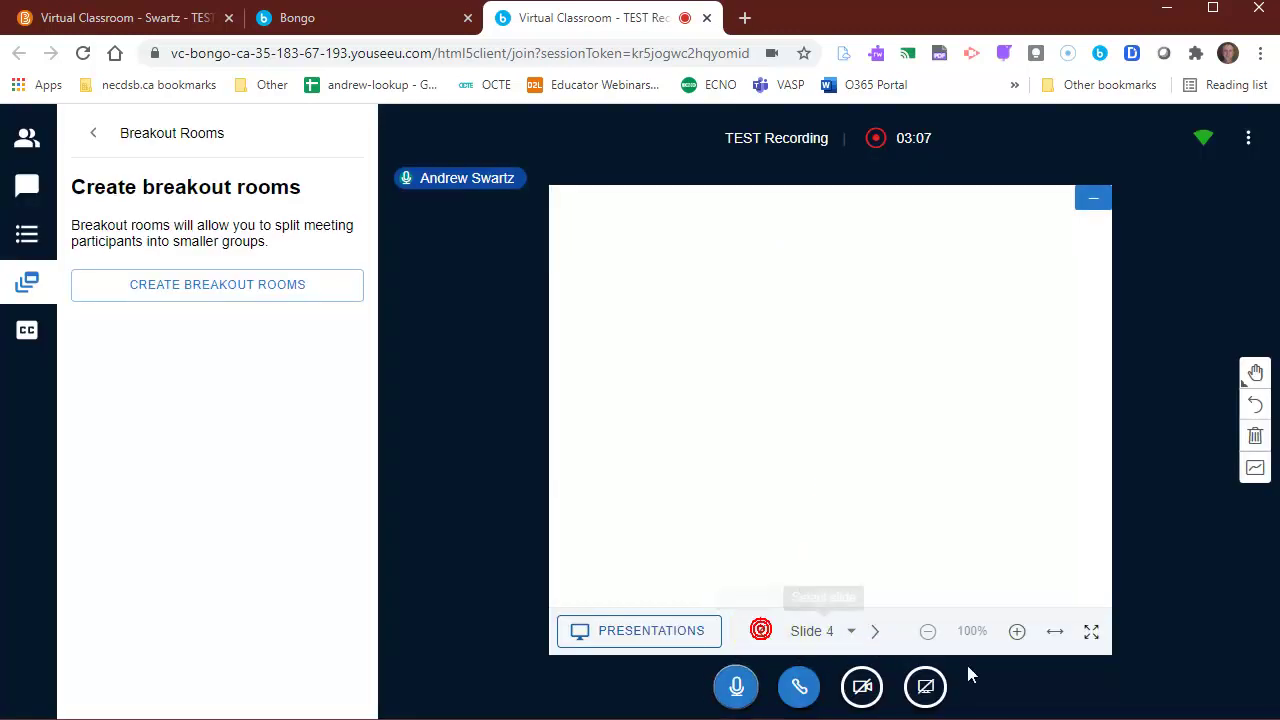
pyautogui.click(1091, 631)
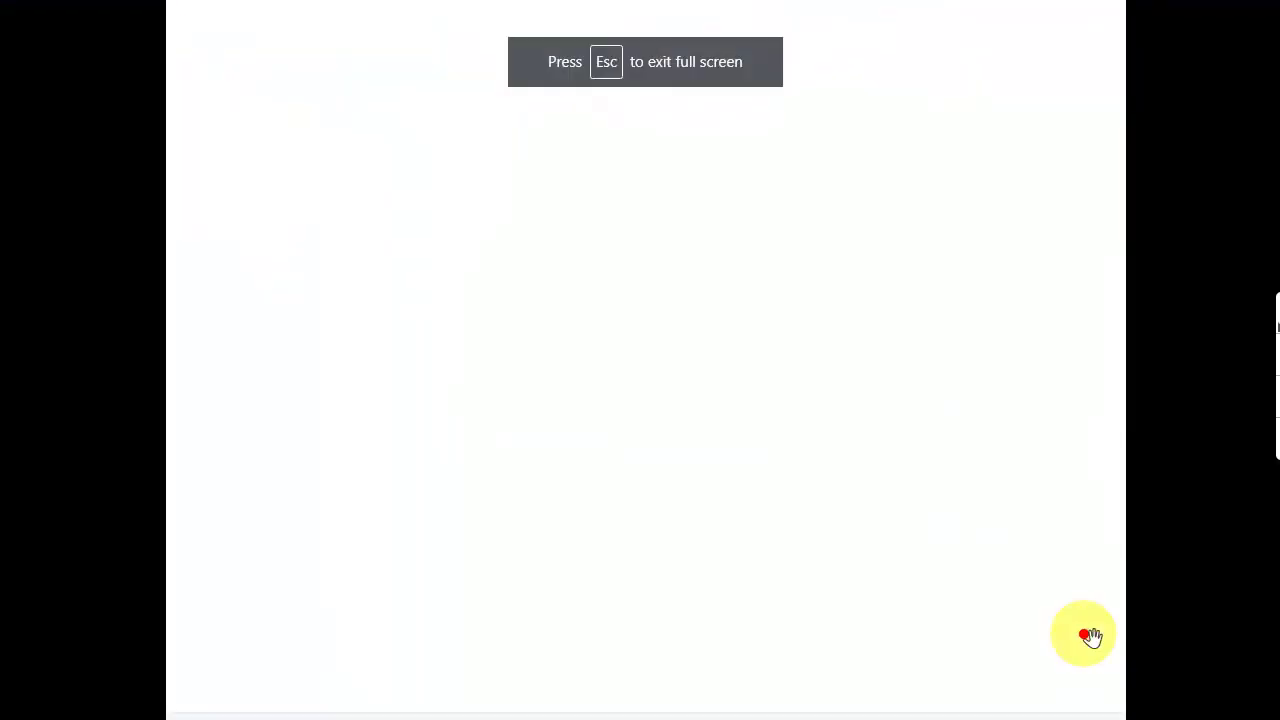
# Exit the Bongo full-screen presentation and return to Brightspace's Virtual Classroom page
pyautogui.click(1027, 652)
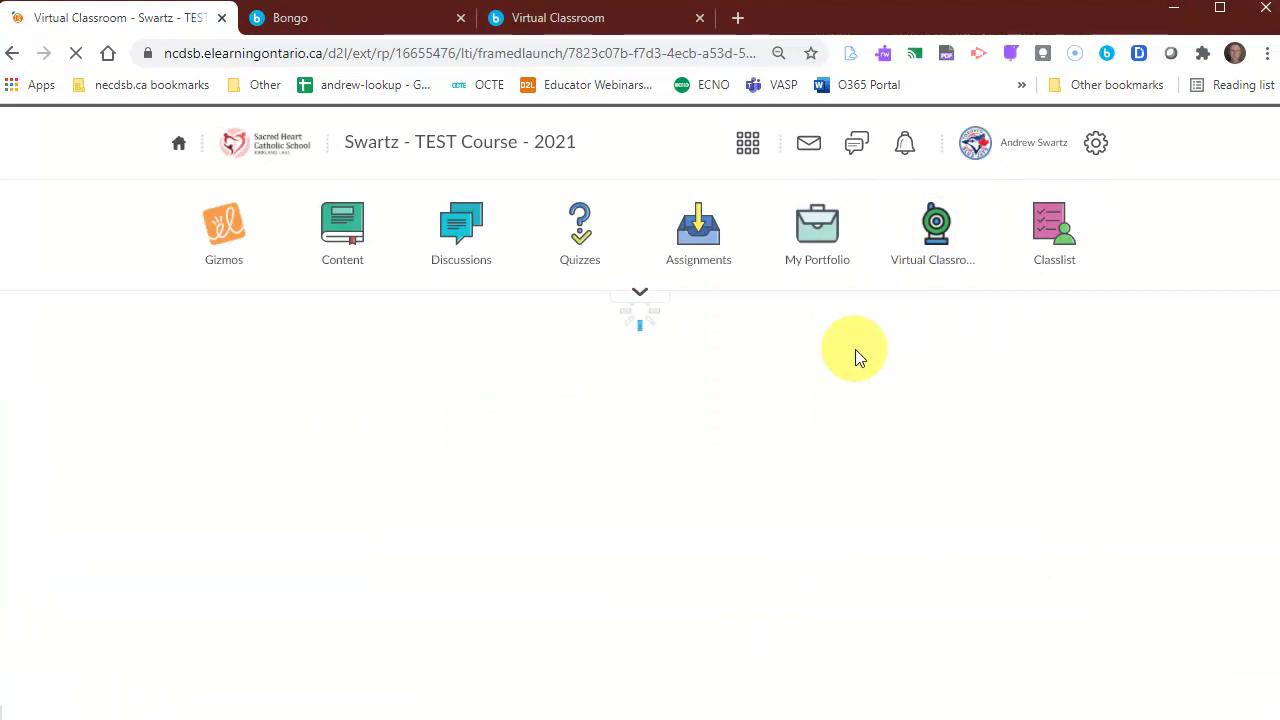
# Check and close the attendance list for the TESTST recorded meeting in Virtual Classroom
pyautogui.click(908, 258)
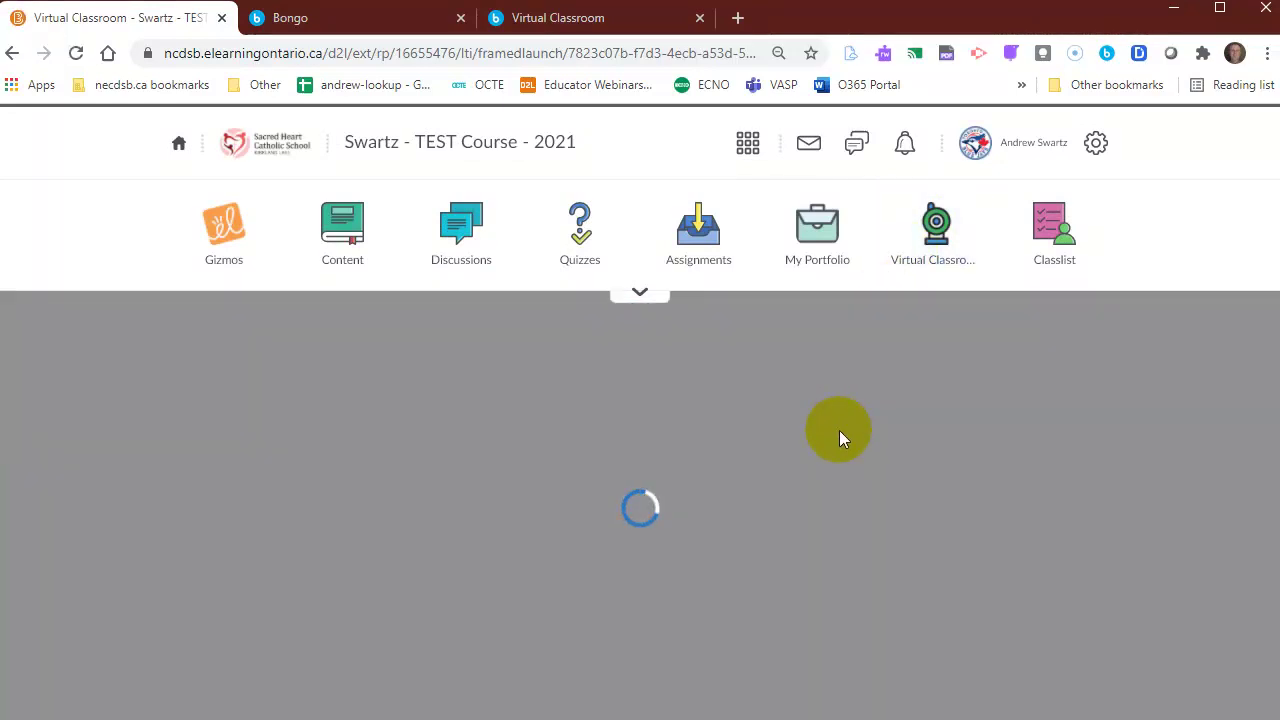
pyautogui.scroll(-2, 841, 439)
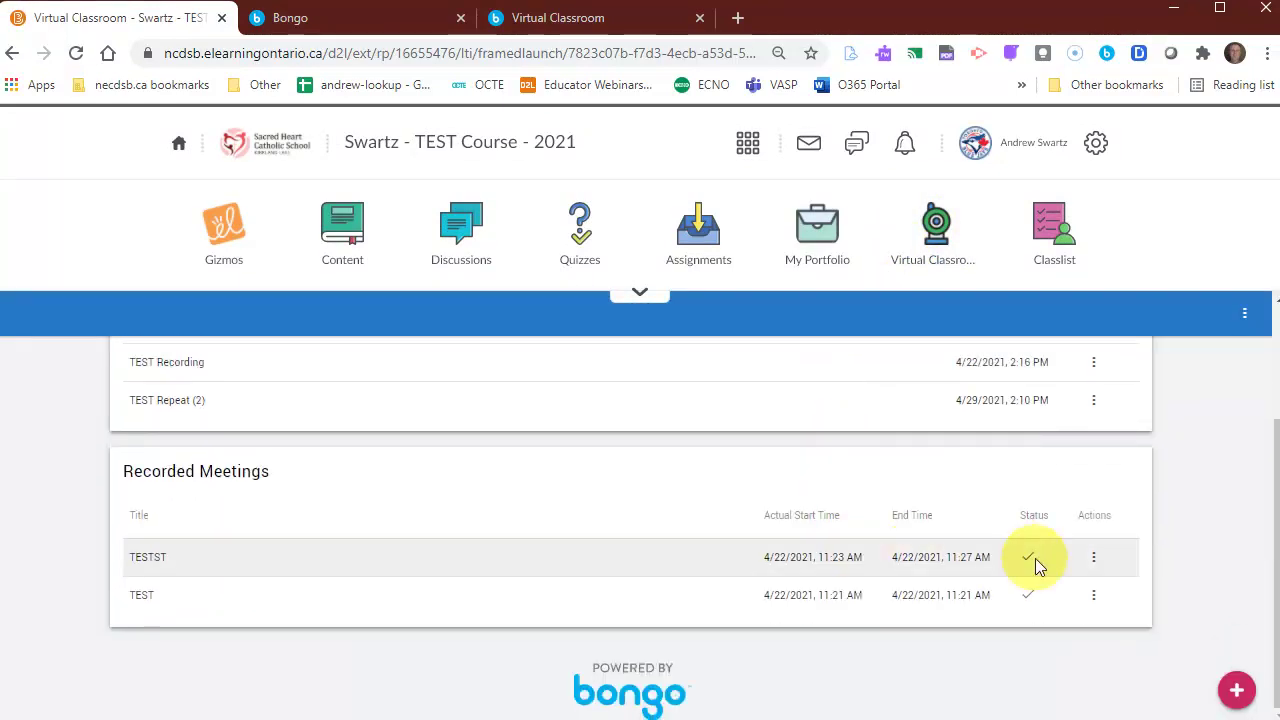
pyautogui.click(1095, 566)
pyautogui.click(1068, 514)
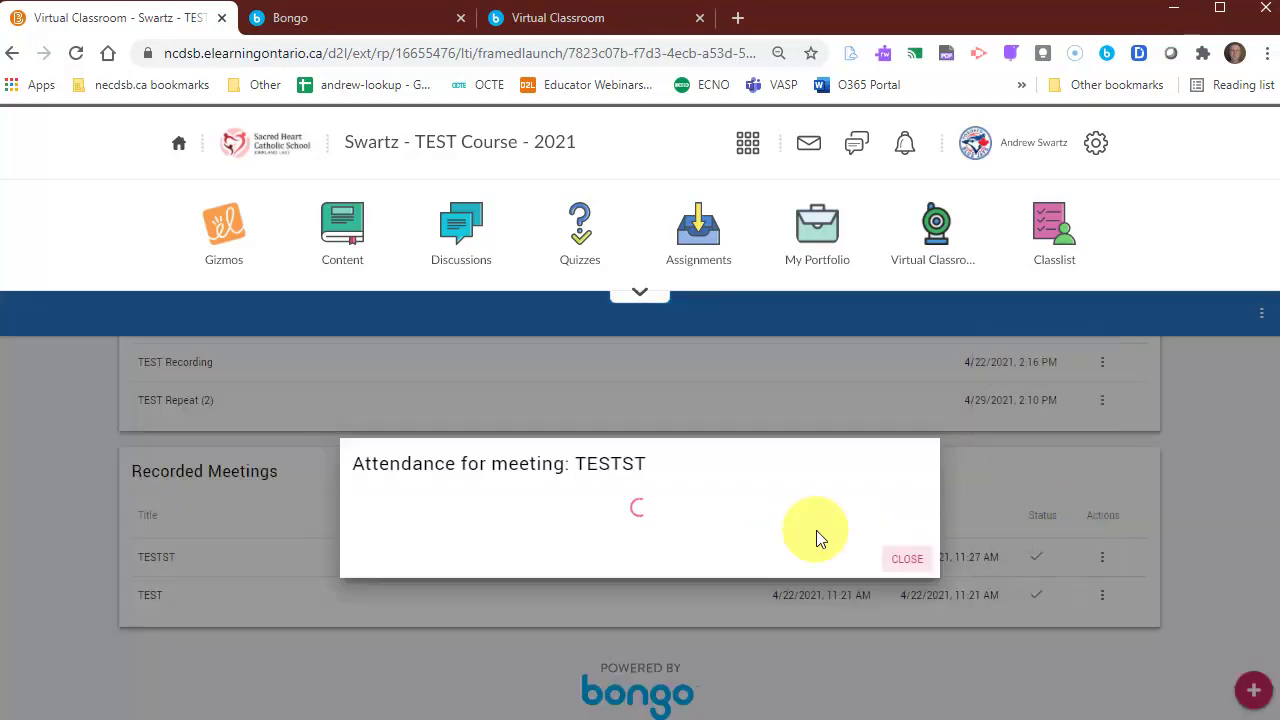
pyautogui.click(891, 620)
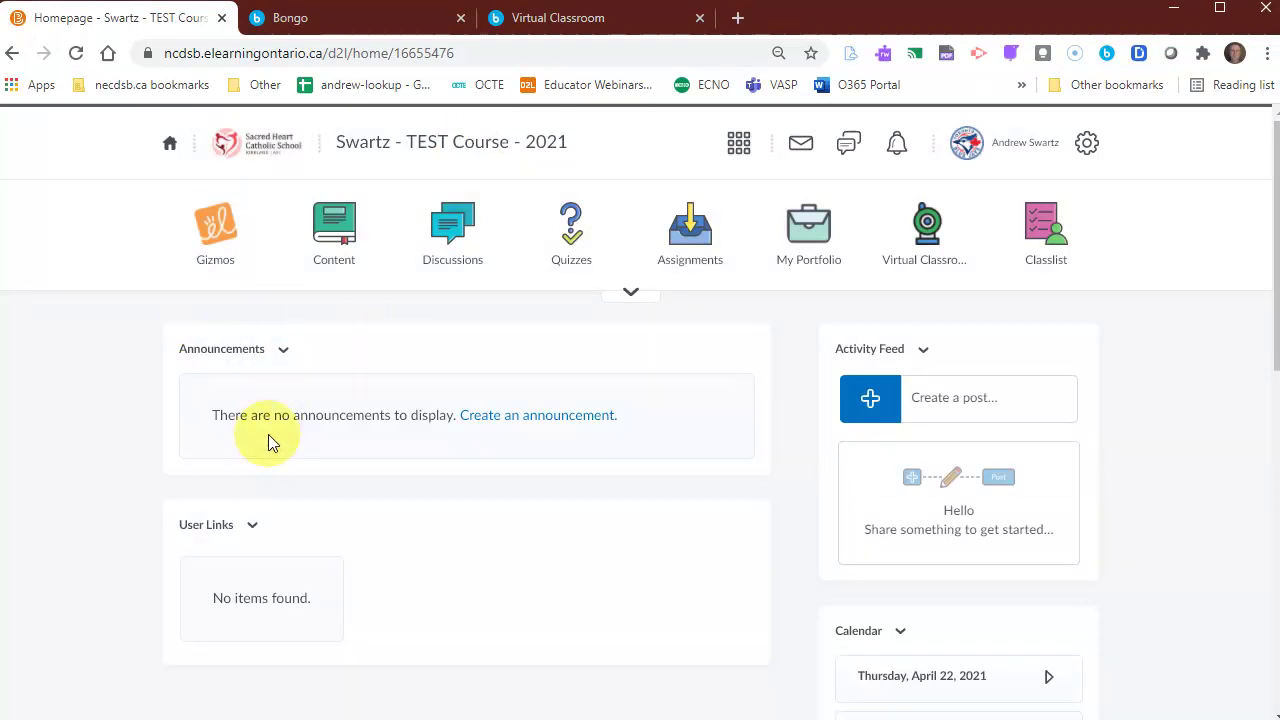
# Start a new announcement with the headline 'TEST'
pyautogui.click(285, 350)
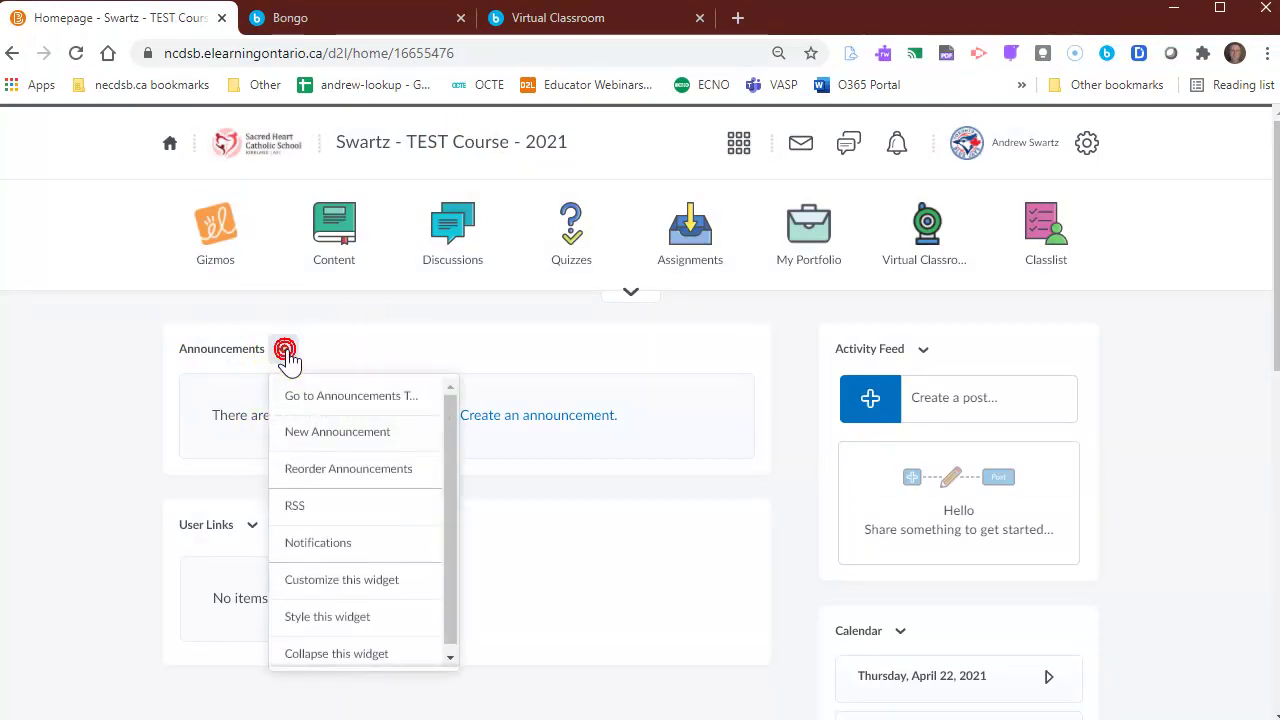
pyautogui.click(318, 432)
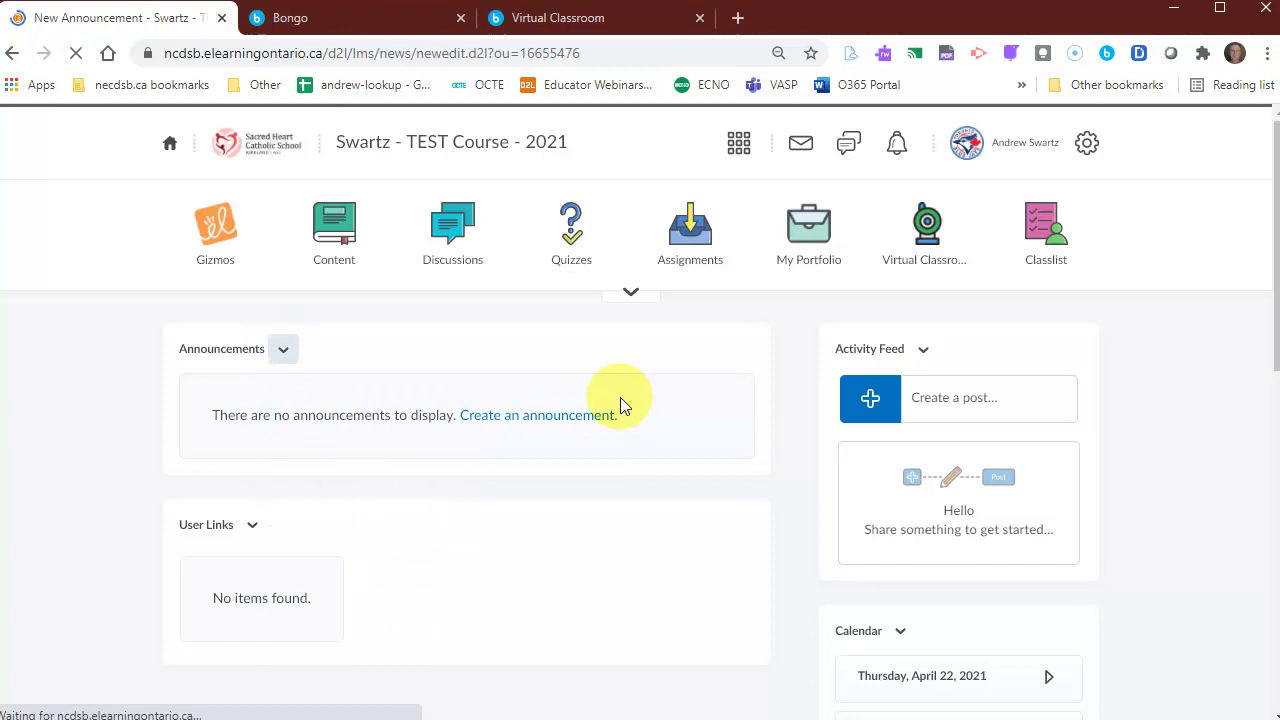
pyautogui.write('TES')
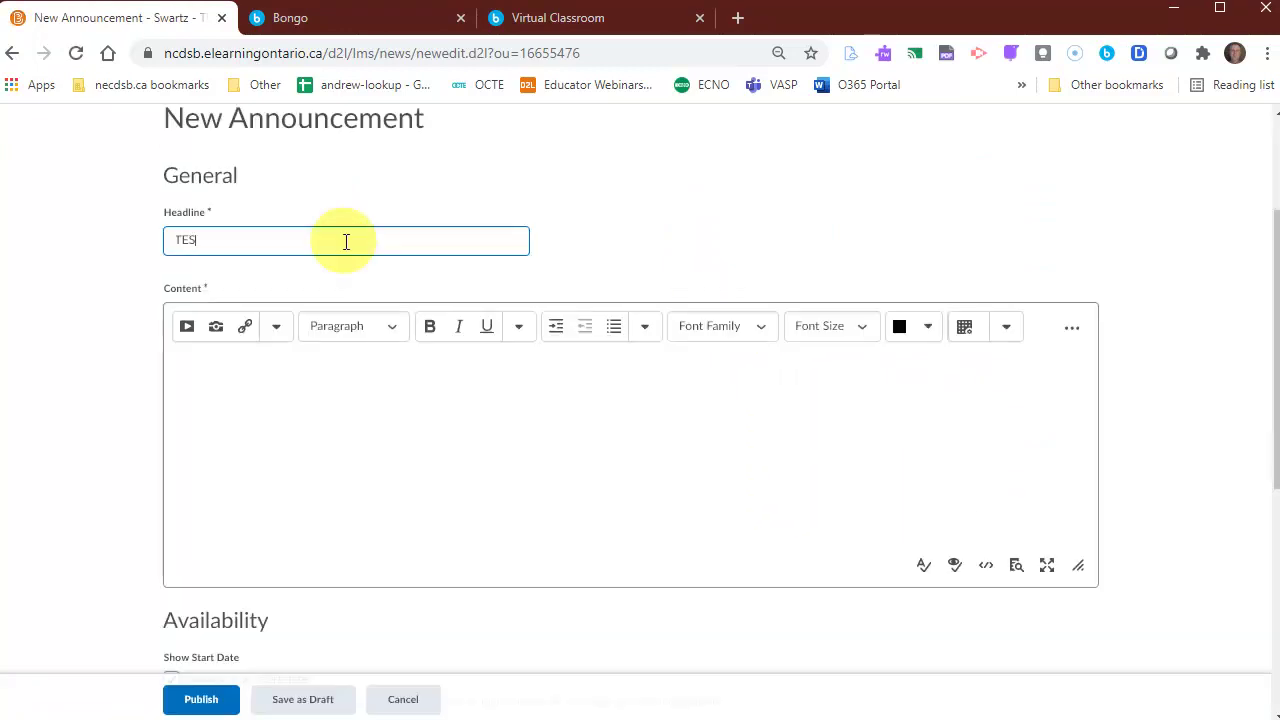
pyautogui.write('T')
pyautogui.click(252, 370)
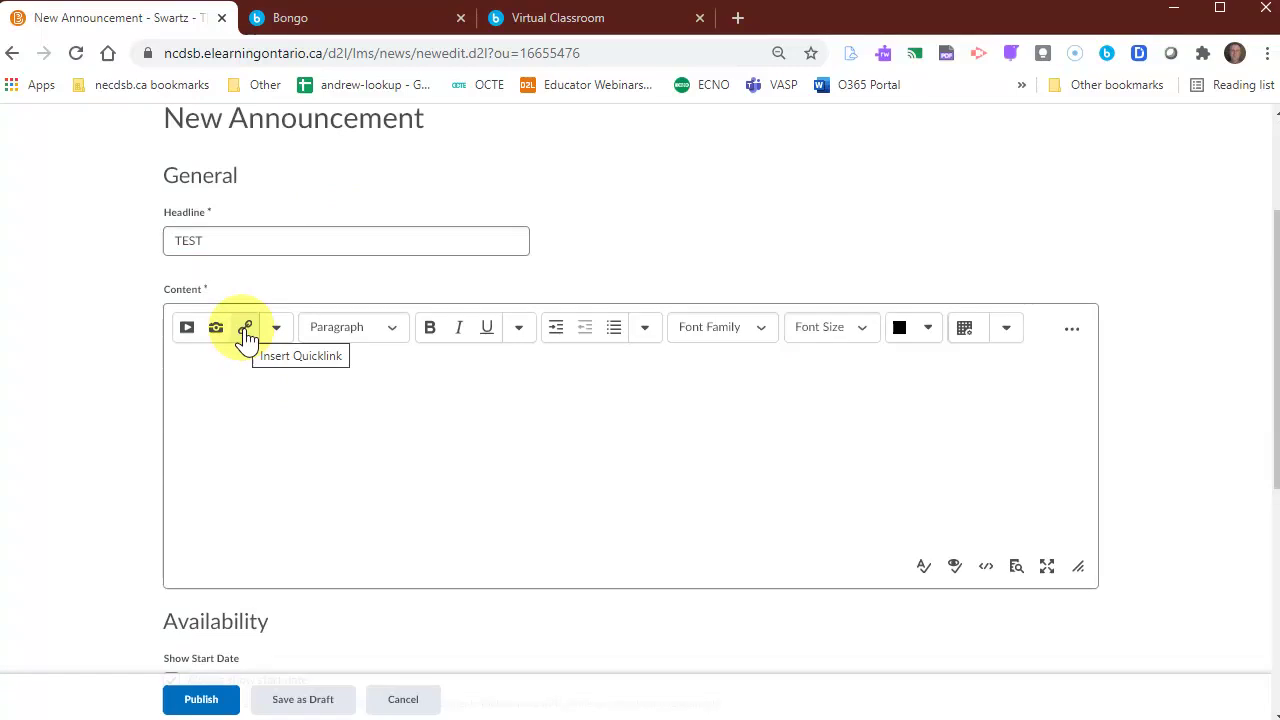
pyautogui.click(246, 330)
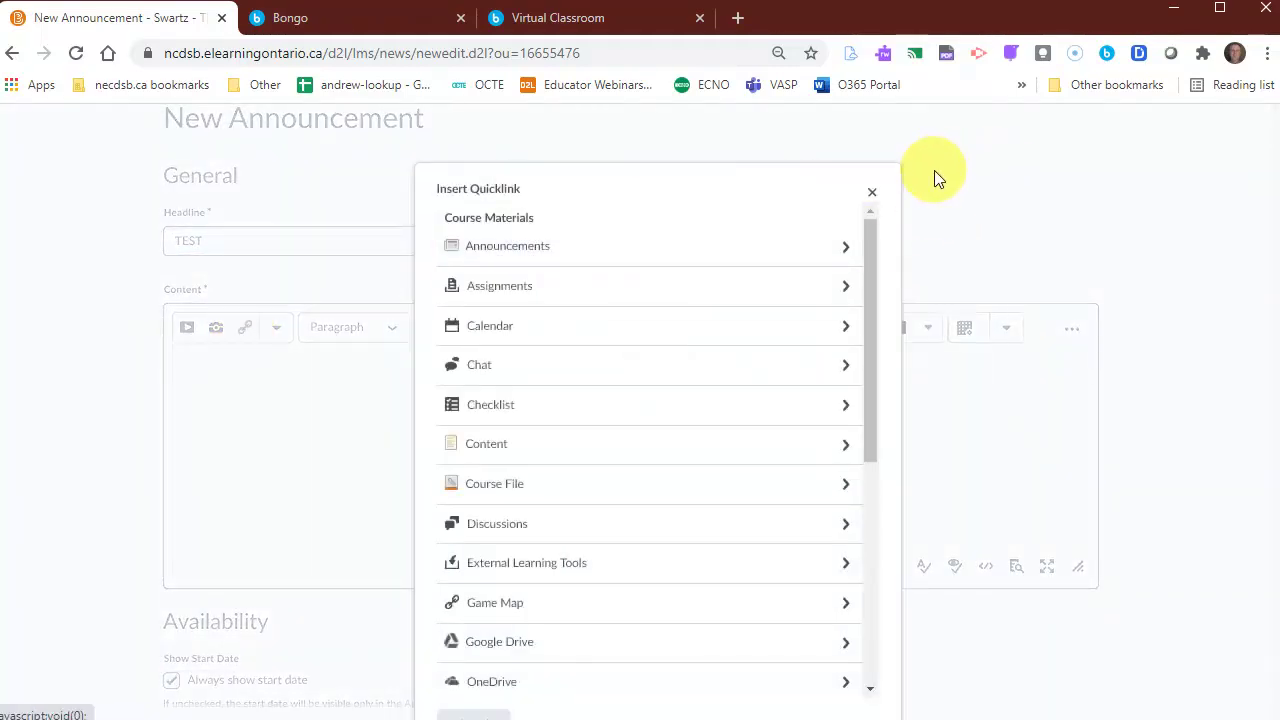
pyautogui.click(872, 192)
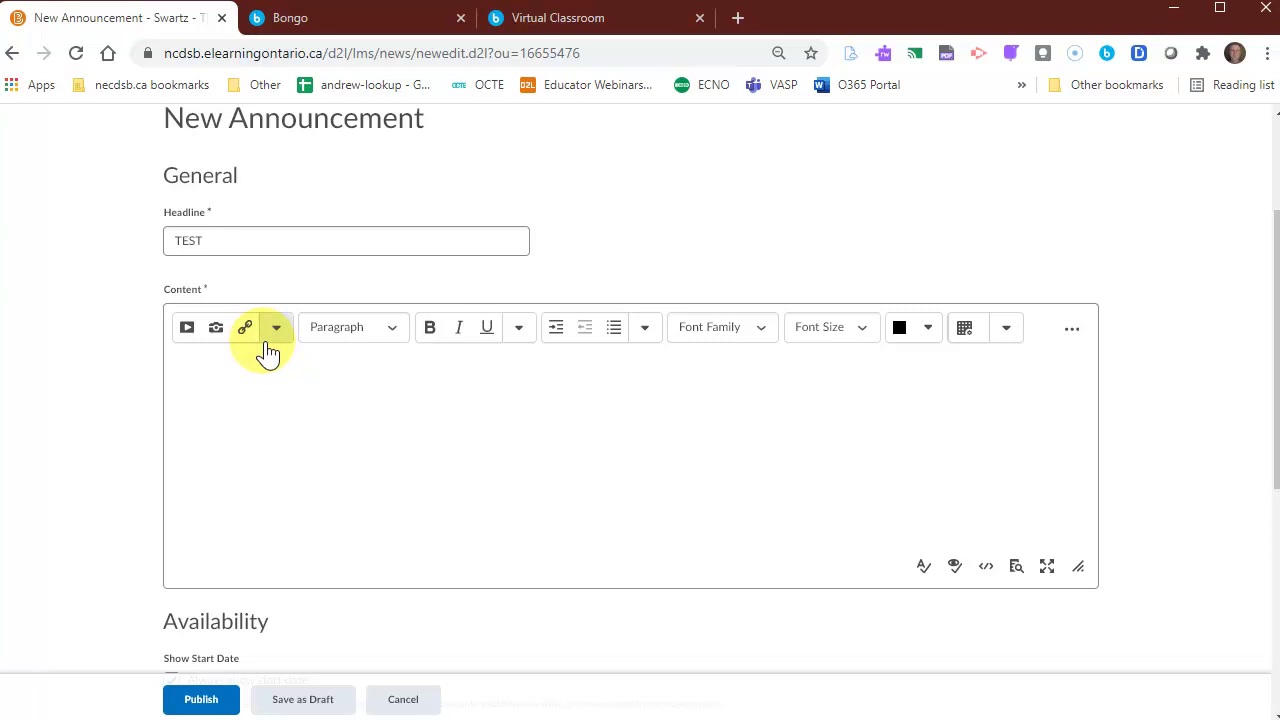
# Write 'Come to the meeting today at 12:30' and insert a Google Meet quicklink
pyautogui.write('Come to the meet')
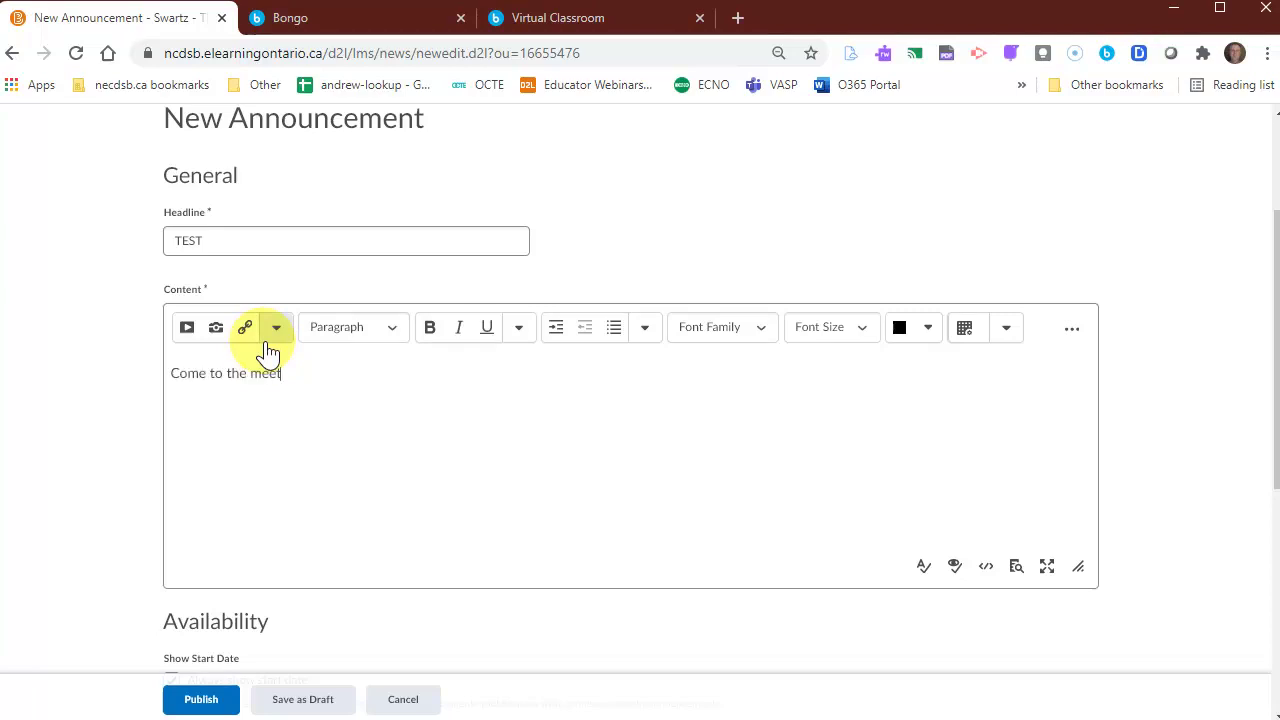
pyautogui.write('ing today at 12:30 -')
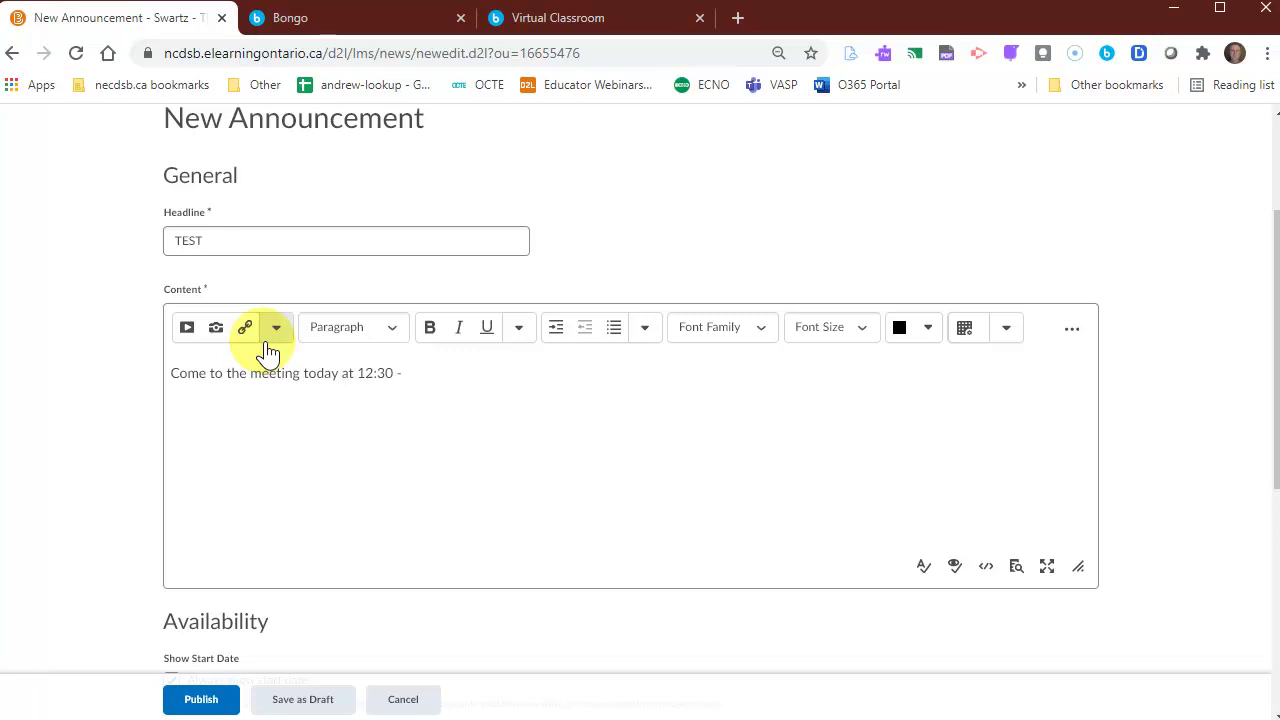
pyautogui.click(246, 330)
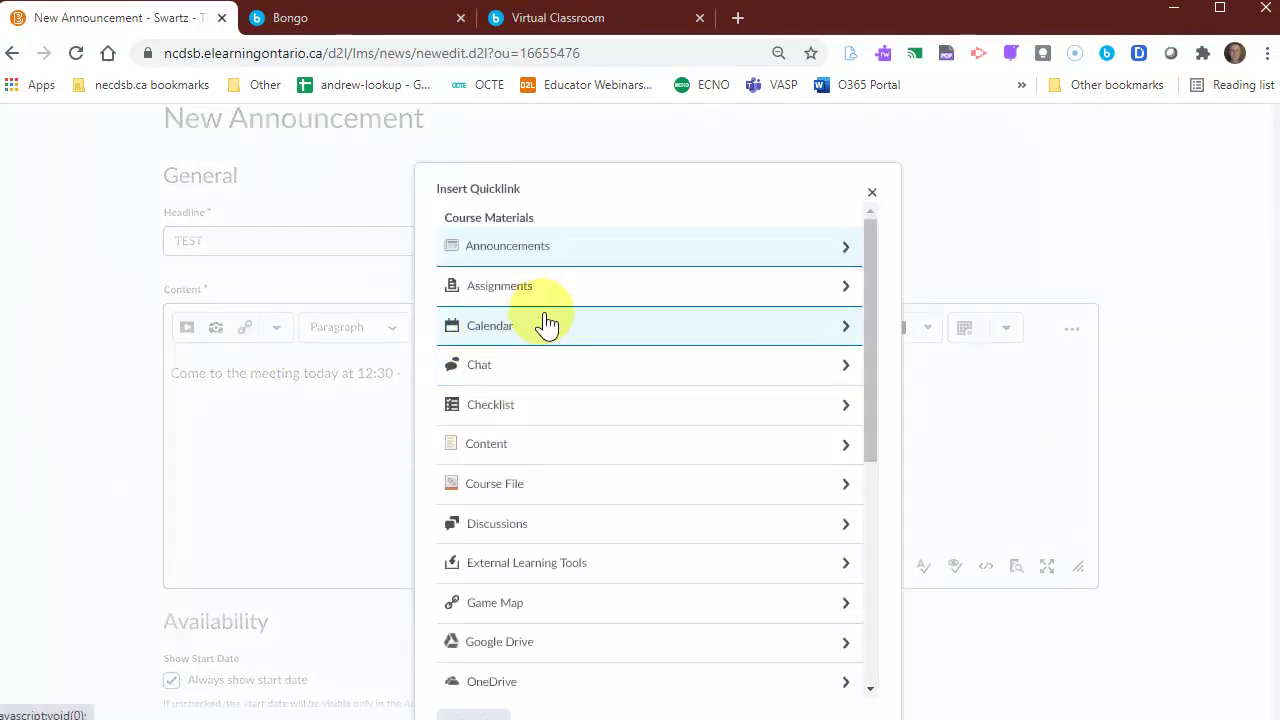
pyautogui.click(346, 300)
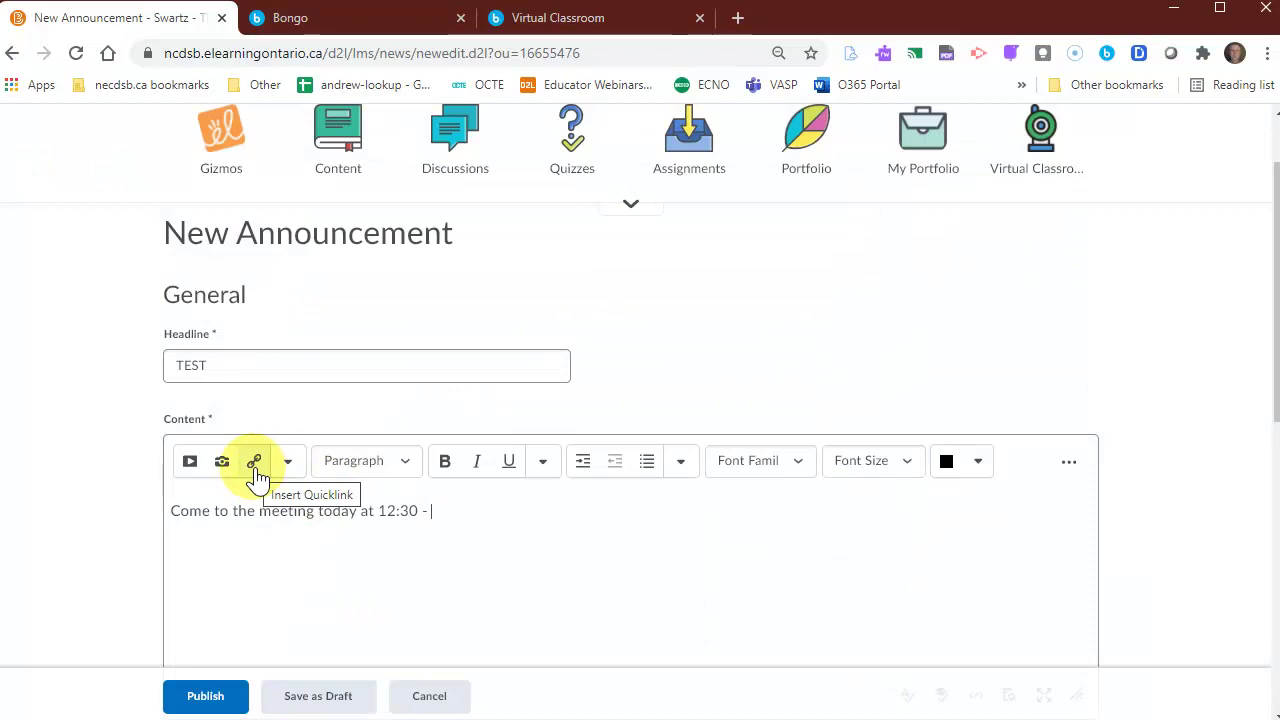
pyautogui.click(256, 466)
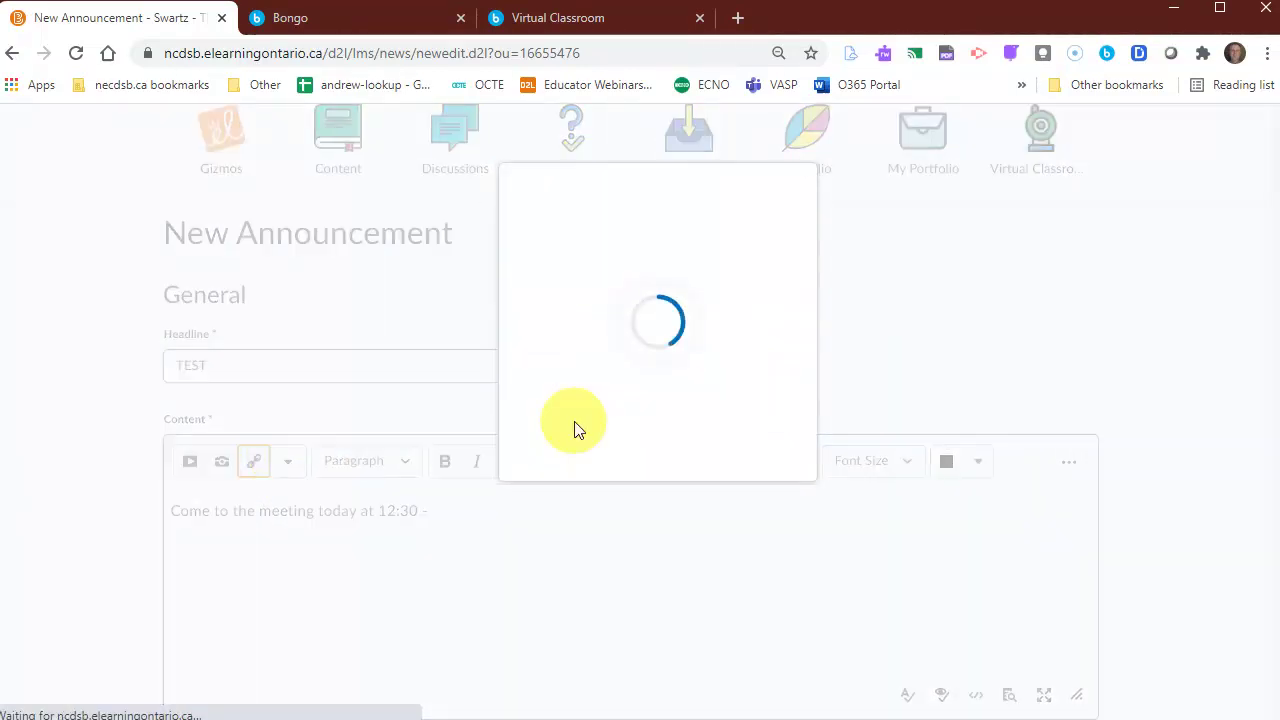
pyautogui.scroll(-6, 620, 420)
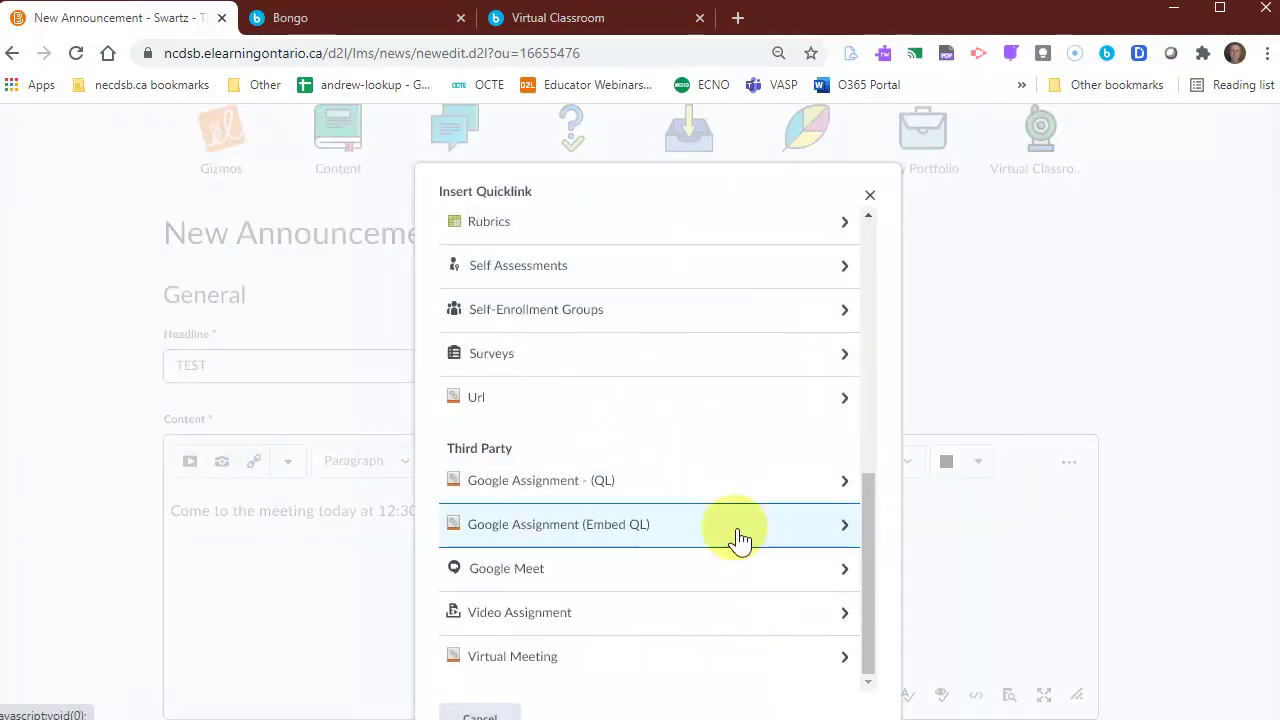
pyautogui.click(644, 582)
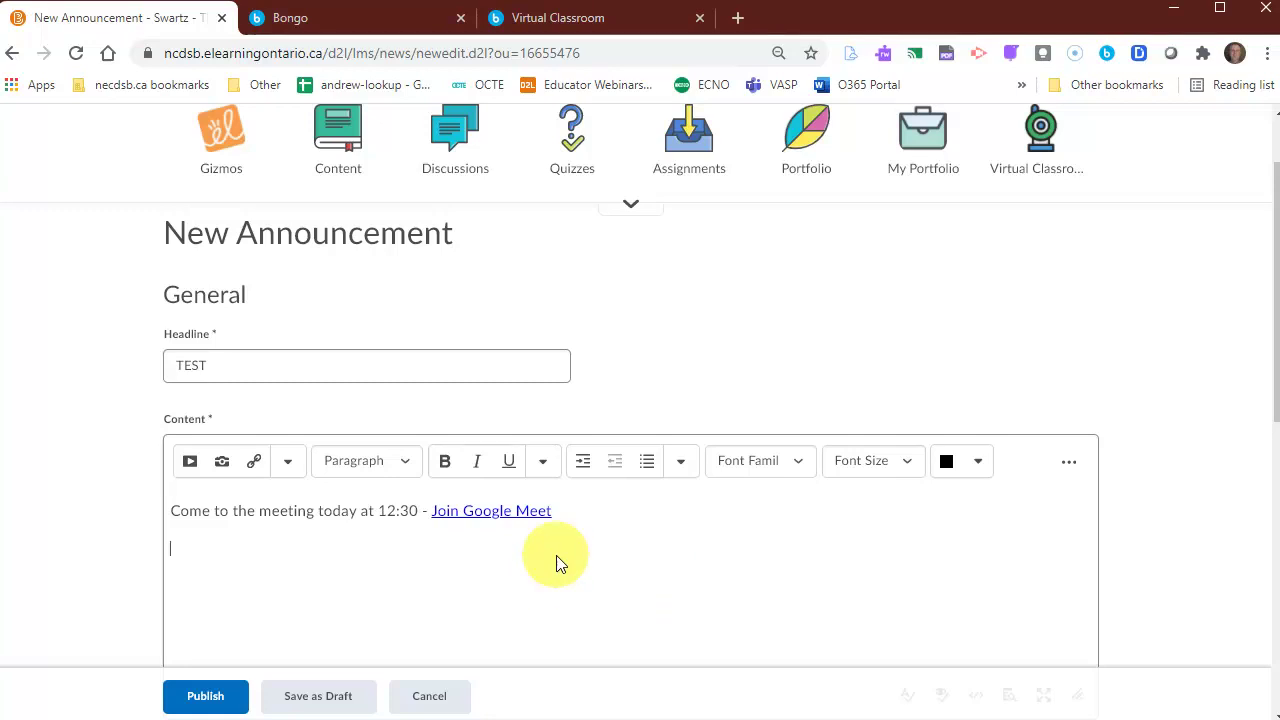
pyautogui.scroll(-5, 563, 537)
pyautogui.scroll(-1, 563, 540)
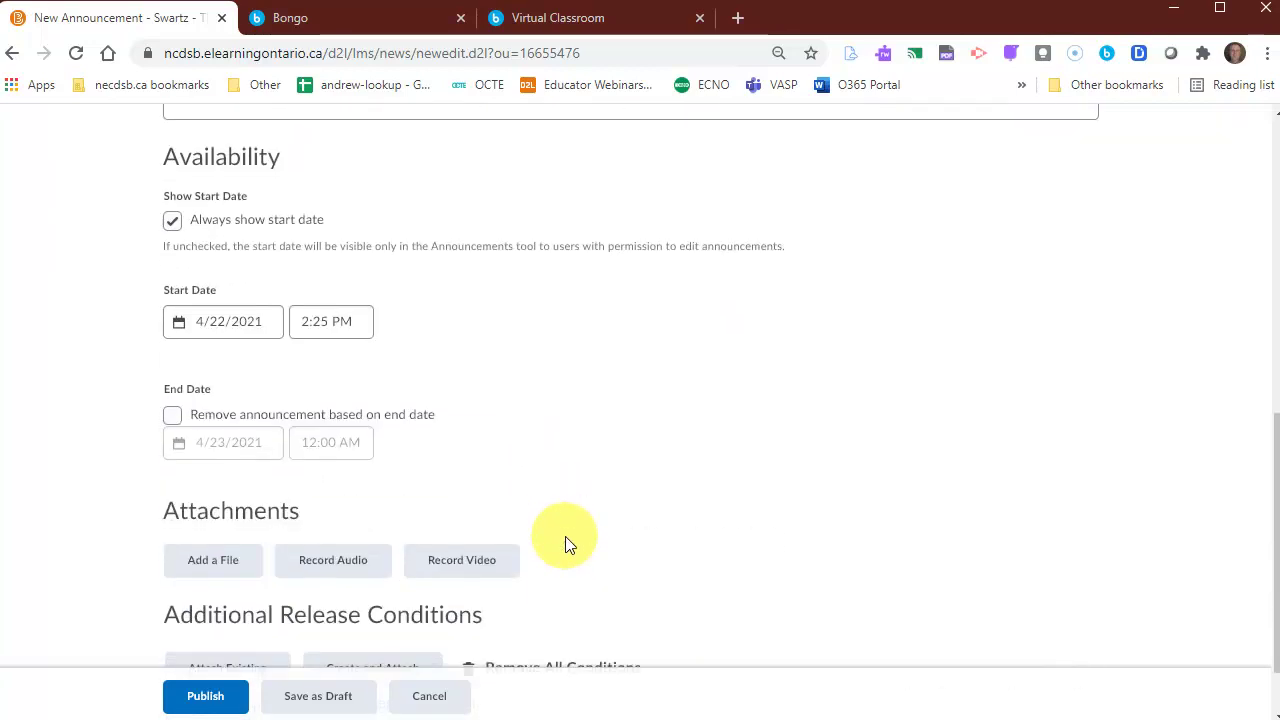
pyautogui.scroll(-1, 397, 343)
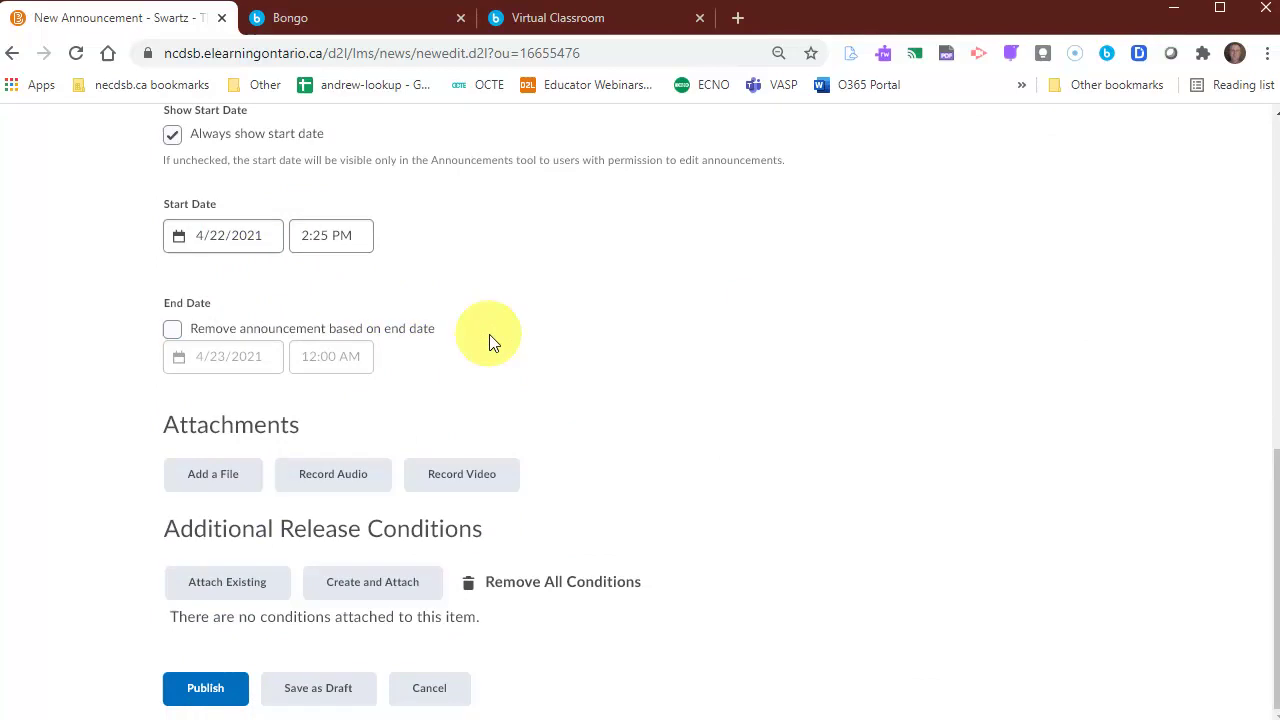
pyautogui.scroll(5, 515, 336)
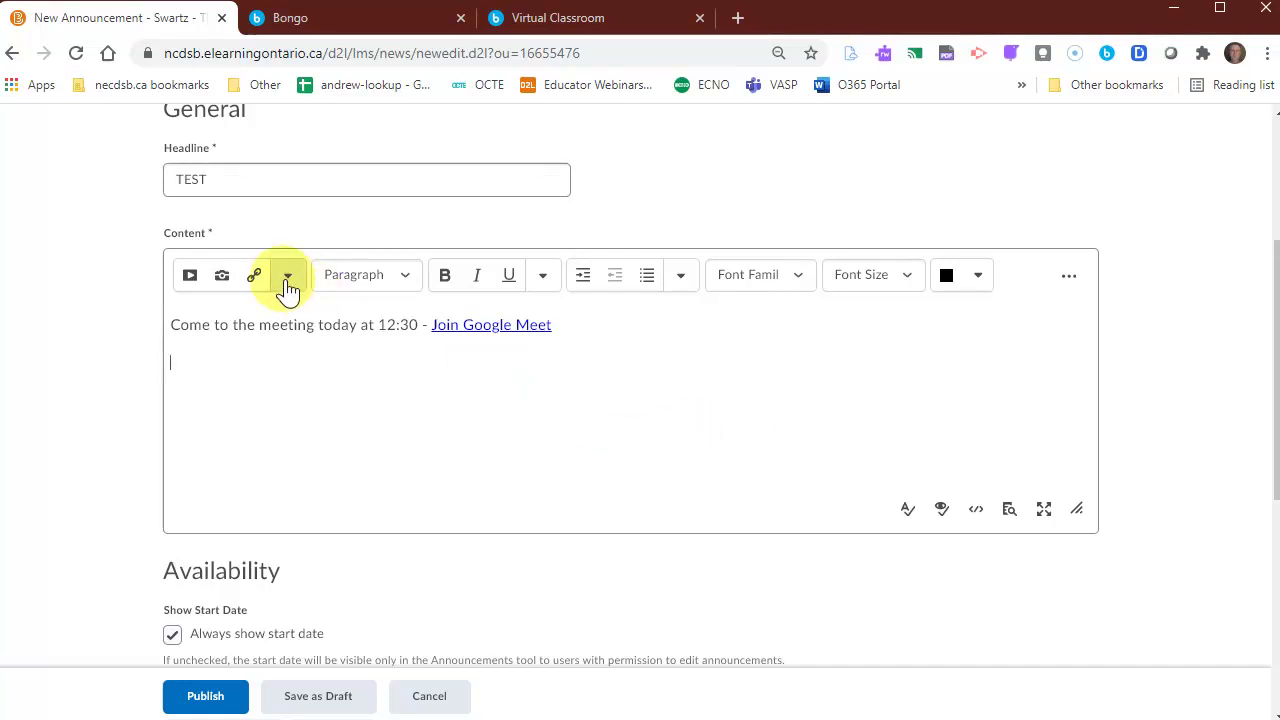
# Insert a Virtual Meeting quicklink to 'TEST Repeat (2)' below the Google Meet link
pyautogui.click(256, 281)
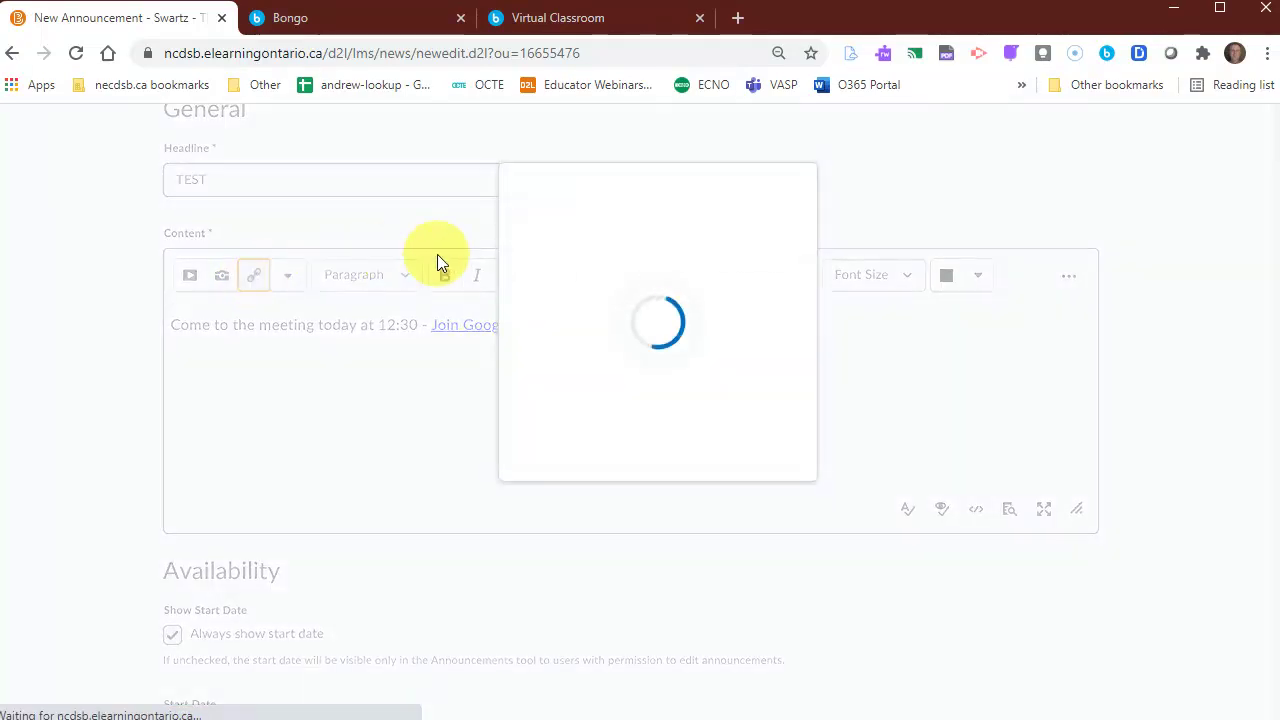
pyautogui.scroll(-6, 625, 360)
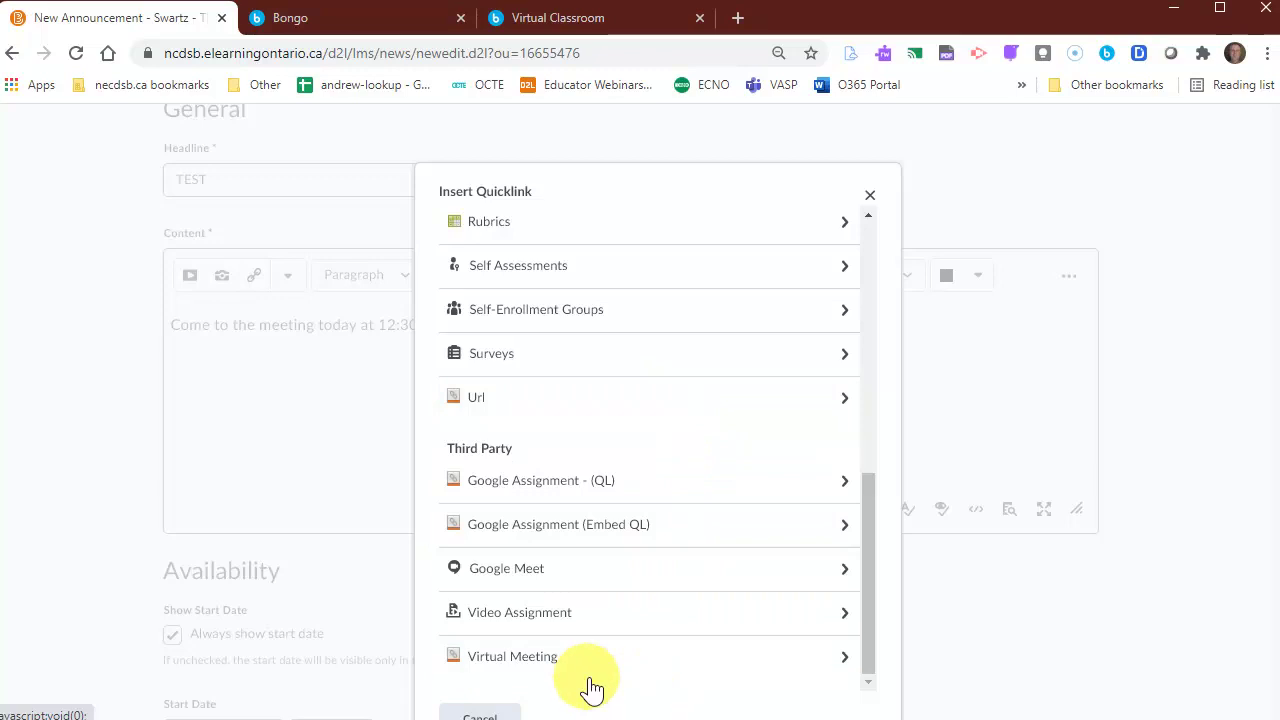
pyautogui.click(633, 658)
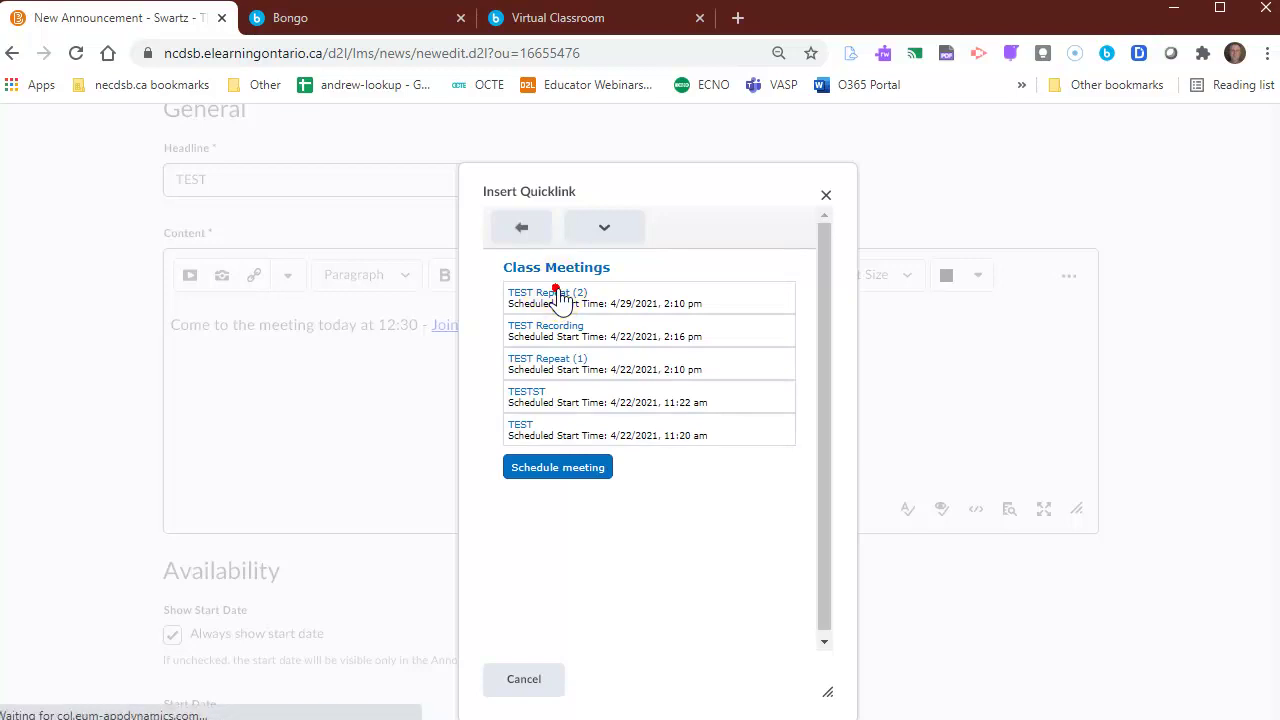
pyautogui.click(557, 292)
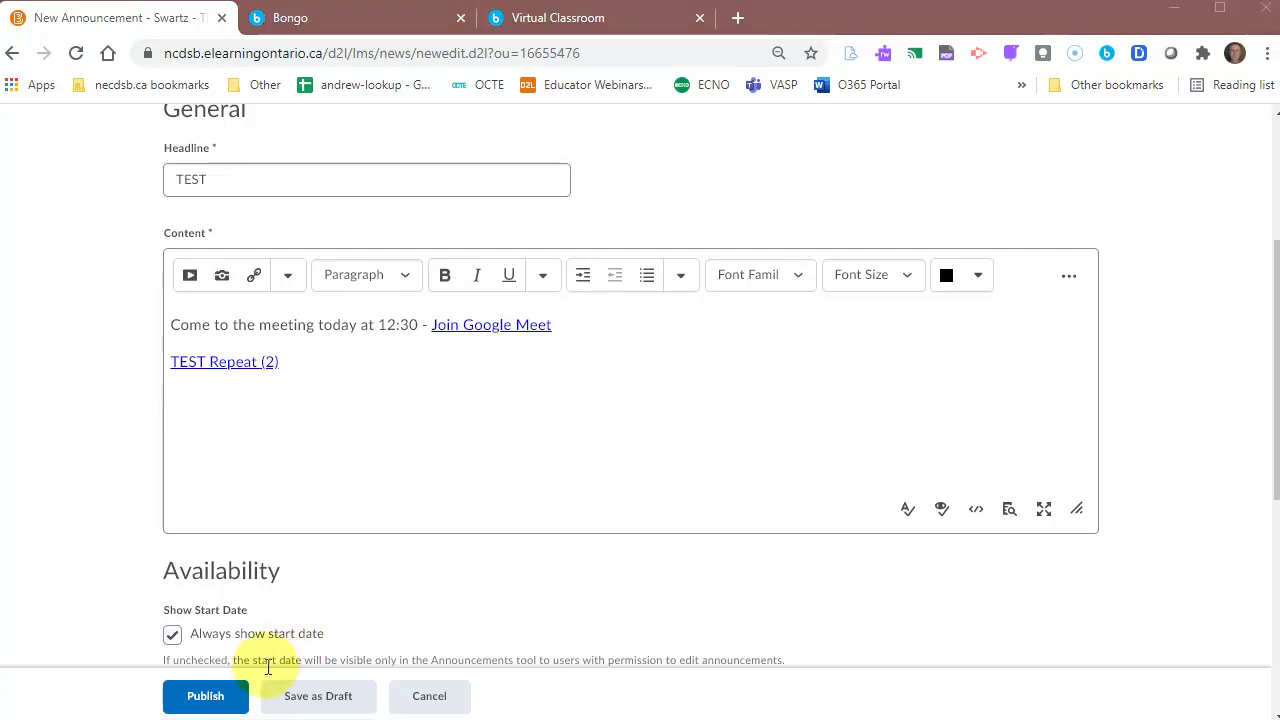
# Publish the TEST announcement and open its Join Google Meet link from the course homepage
pyautogui.click(207, 697)
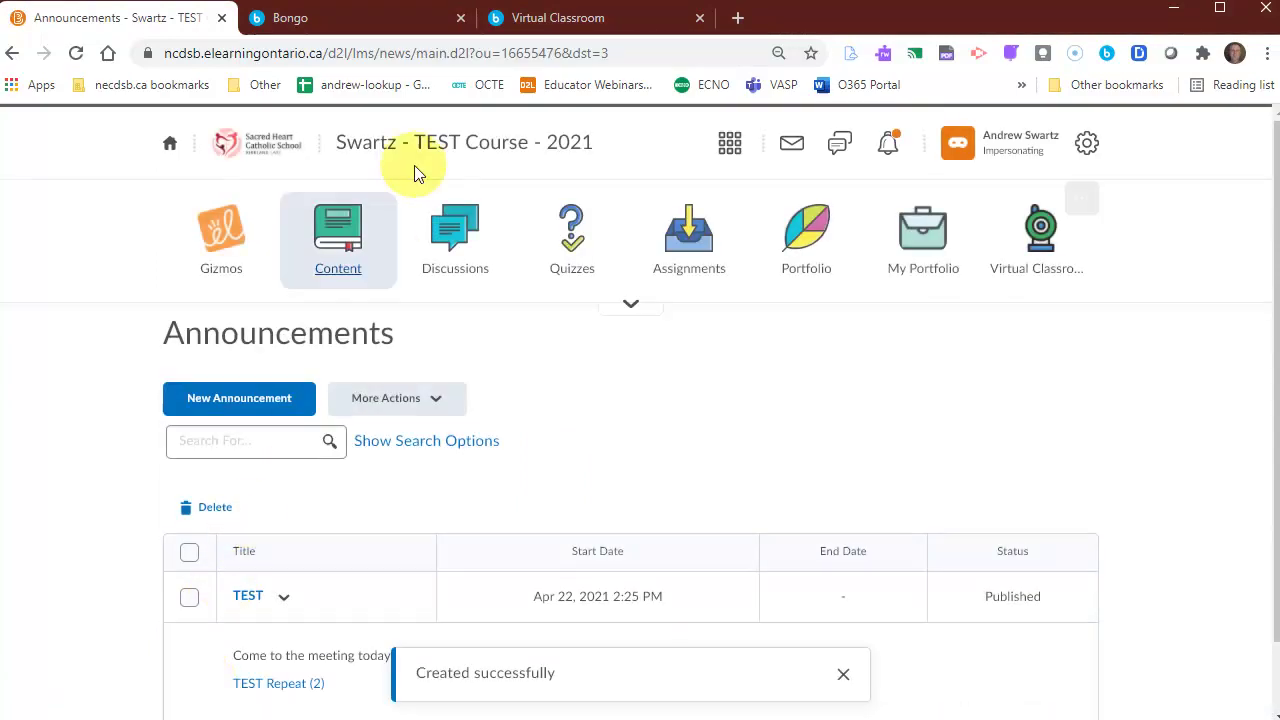
pyautogui.click(423, 150)
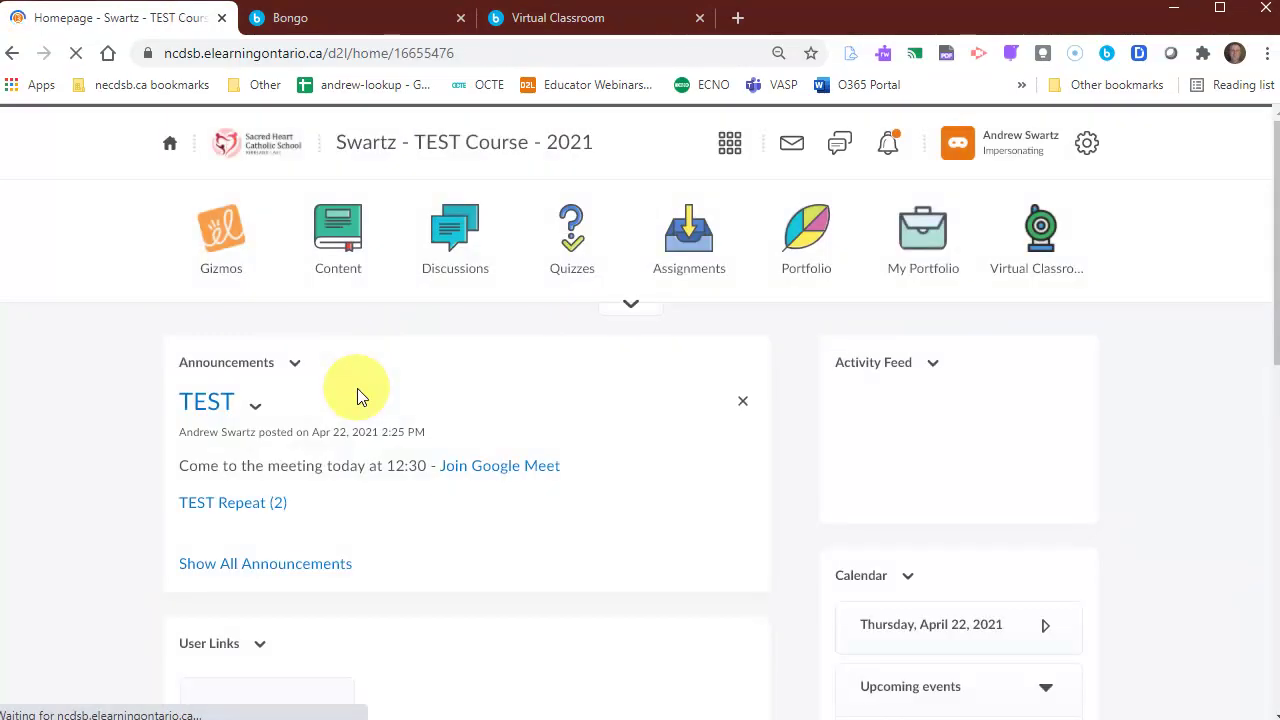
pyautogui.scroll(-2, 360, 395)
pyautogui.scroll(1, 345, 505)
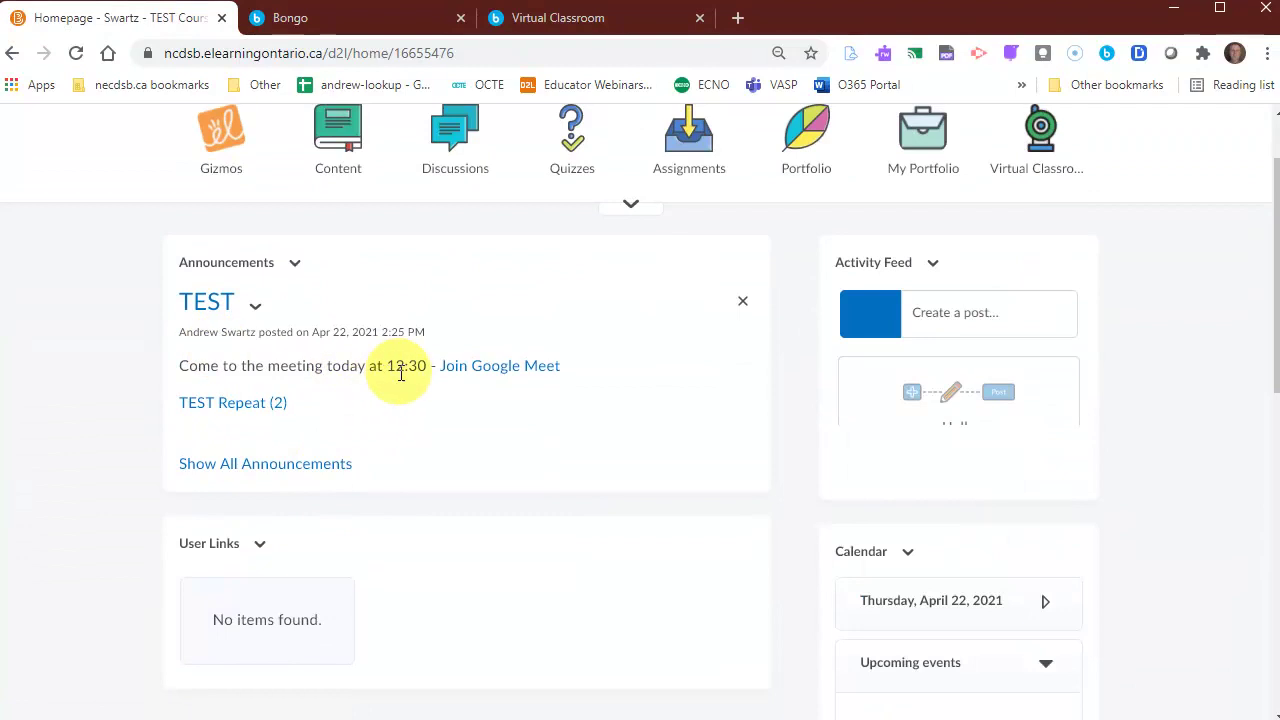
pyautogui.click(514, 369)
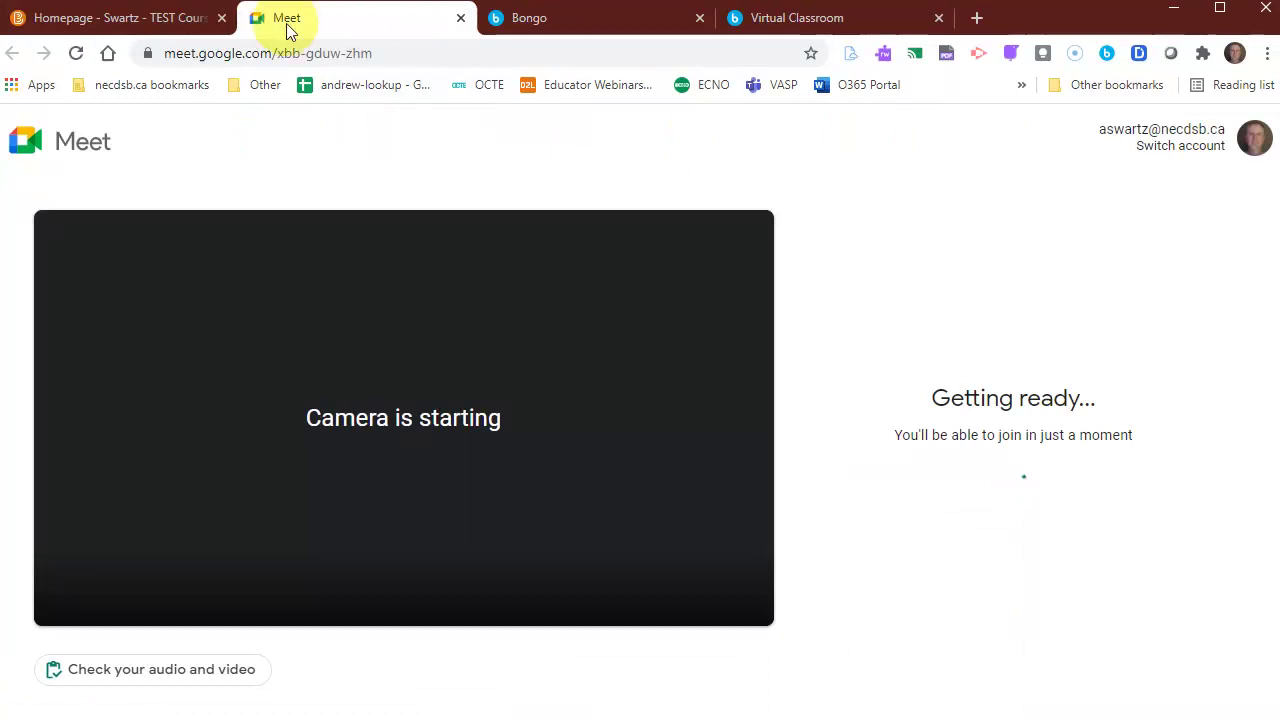
# Join the Google Meet call and turn the camera off
pyautogui.click(112, 16)
pyautogui.click(312, 14)
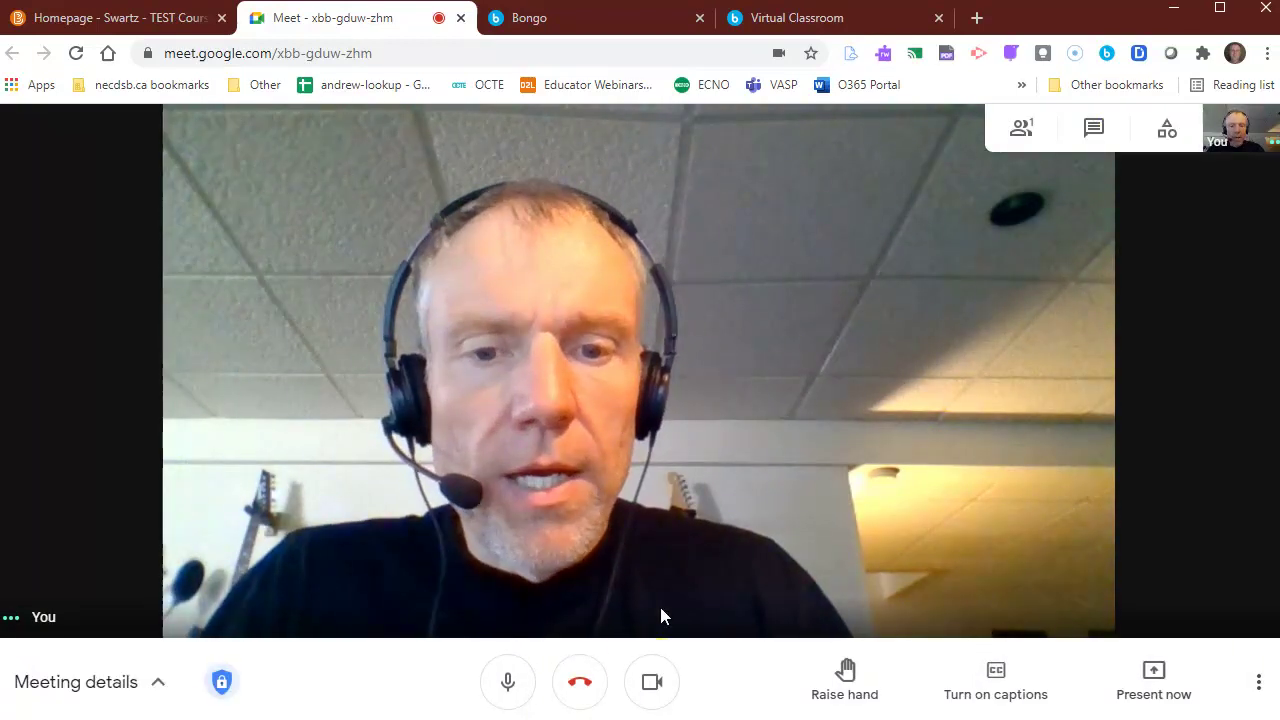
pyautogui.click(653, 685)
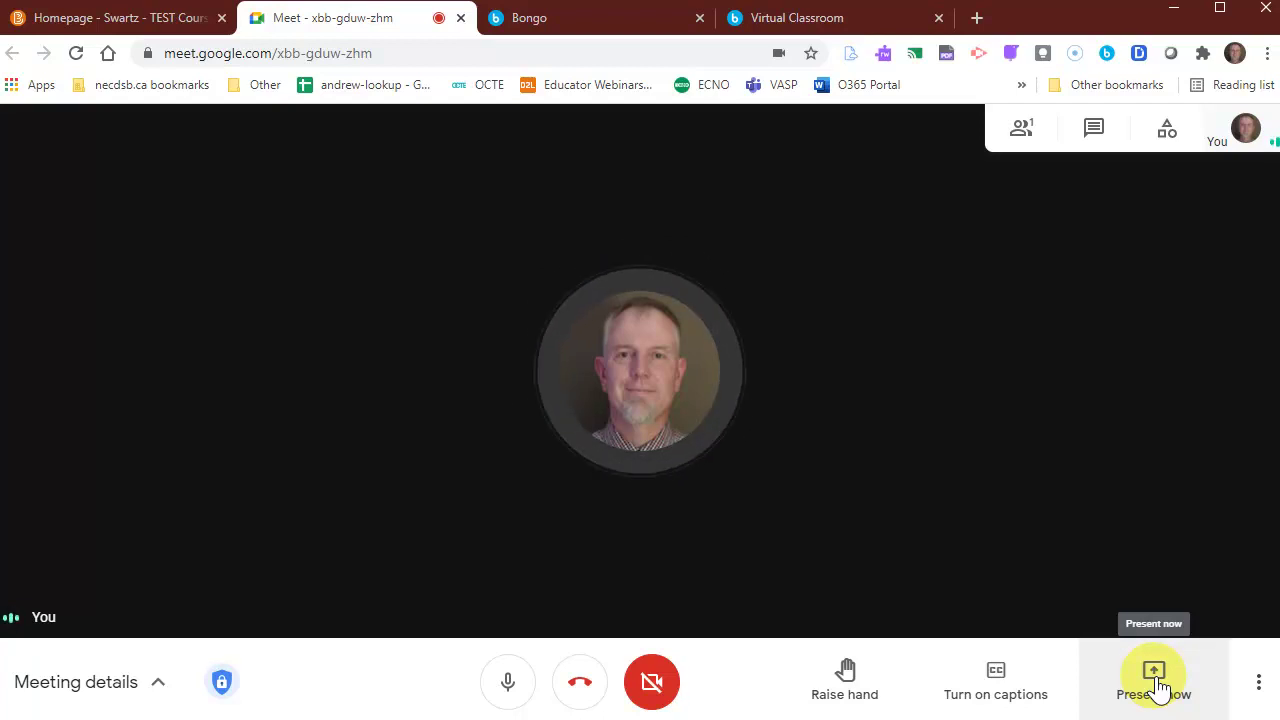
# End the Google Meet call for everyone and close the meeting's tab
pyautogui.click(580, 682)
pyautogui.click(801, 388)
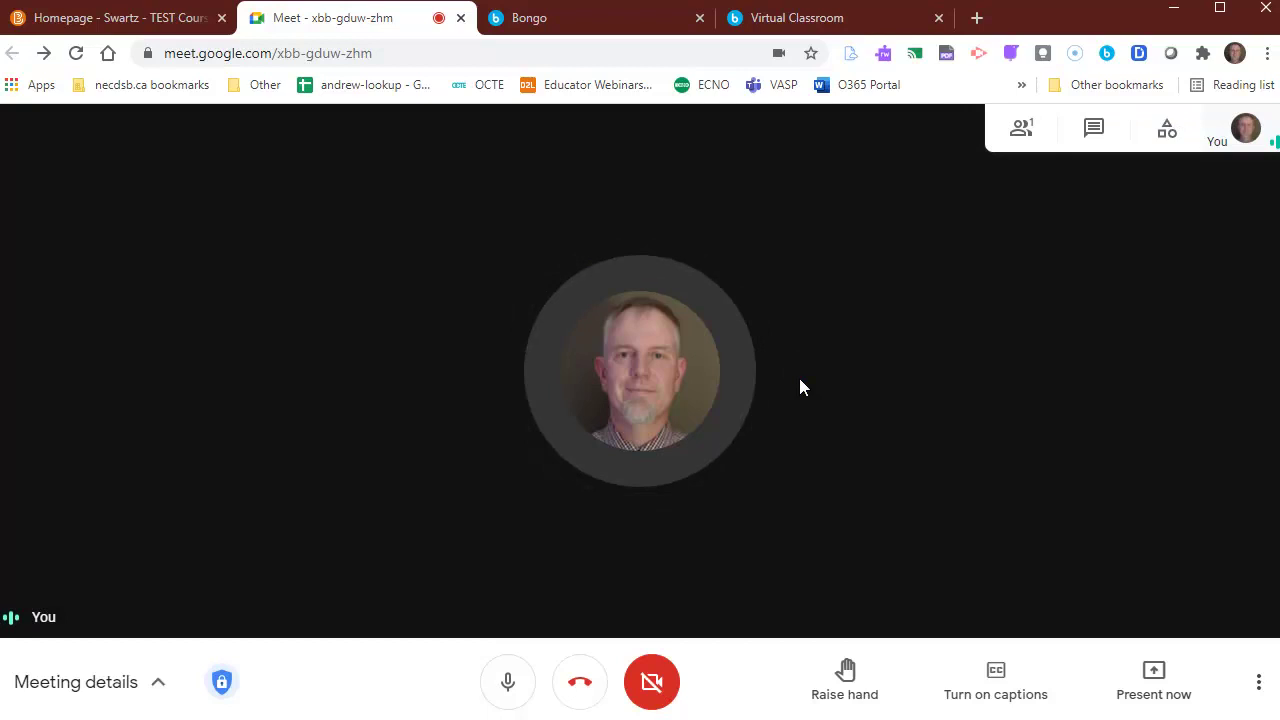
pyautogui.click(1258, 684)
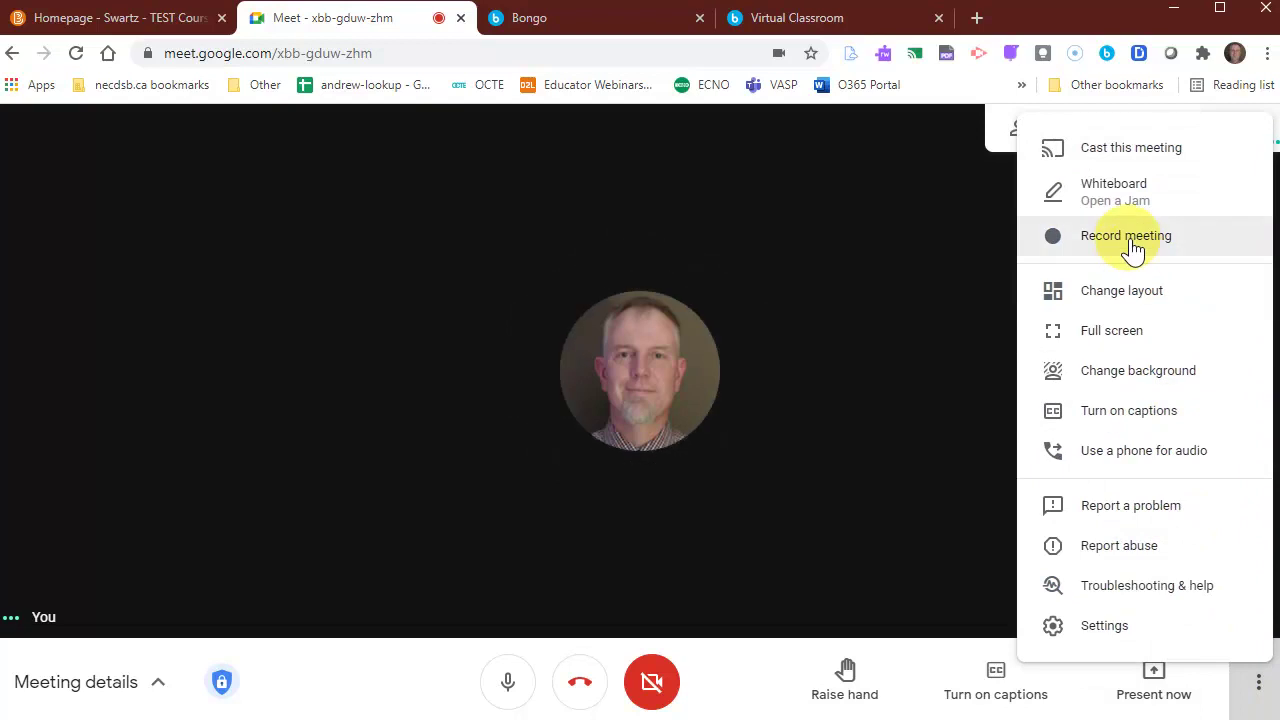
pyautogui.click(184, 181)
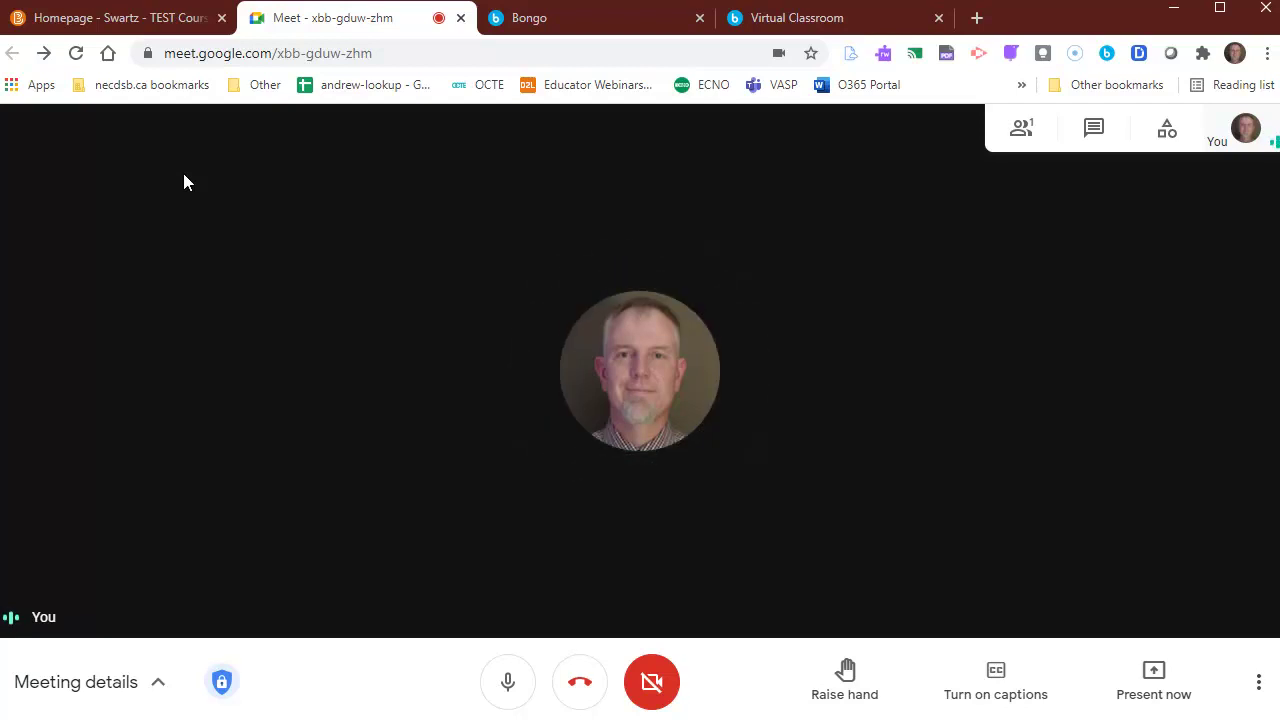
pyautogui.click(584, 692)
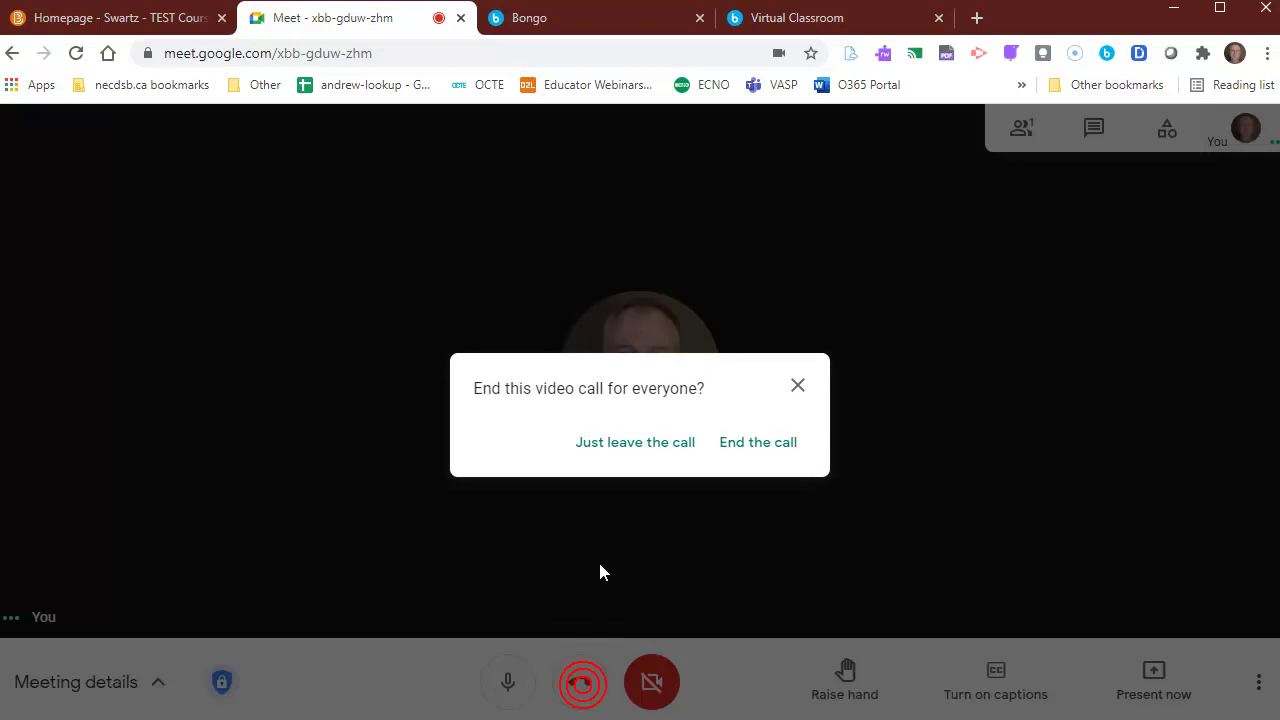
pyautogui.click(748, 446)
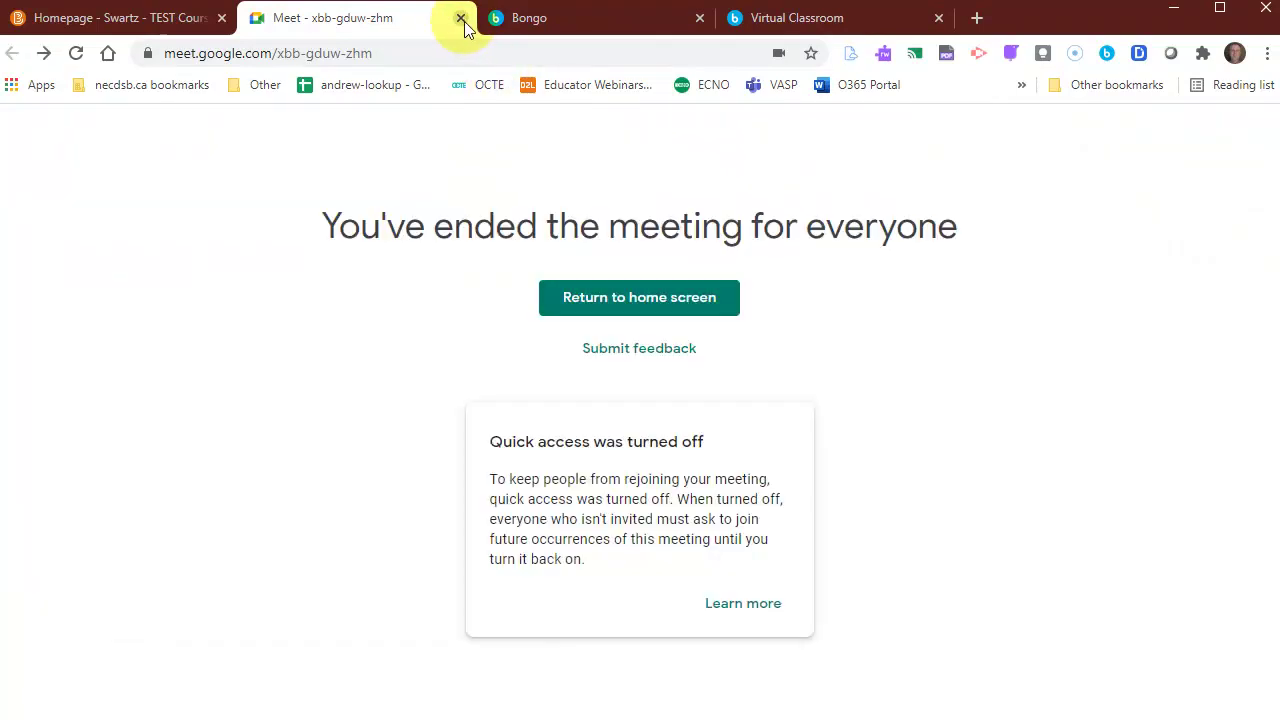
pyautogui.click(460, 17)
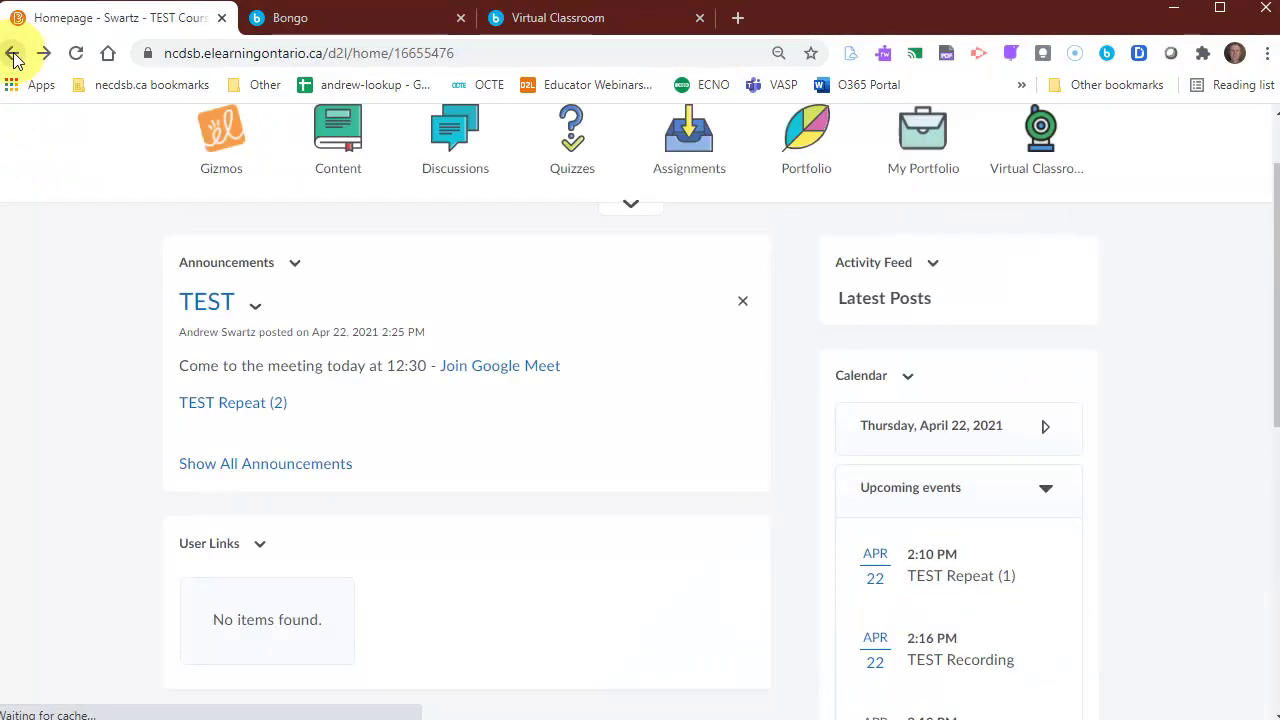
# Go back to the TEST announcement editor showing the Google Meet and TEST Repeat (2) links
pyautogui.scroll(1, 368, 374)
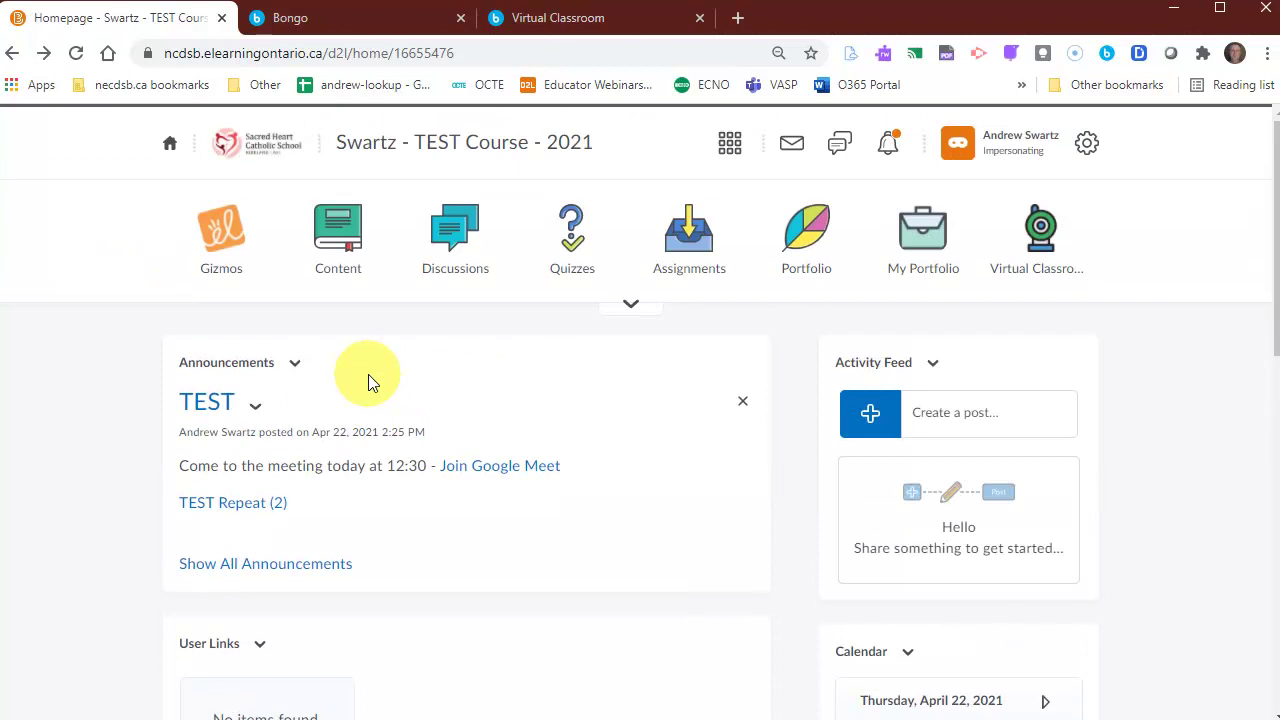
pyautogui.hotkey('alt', 'Right')
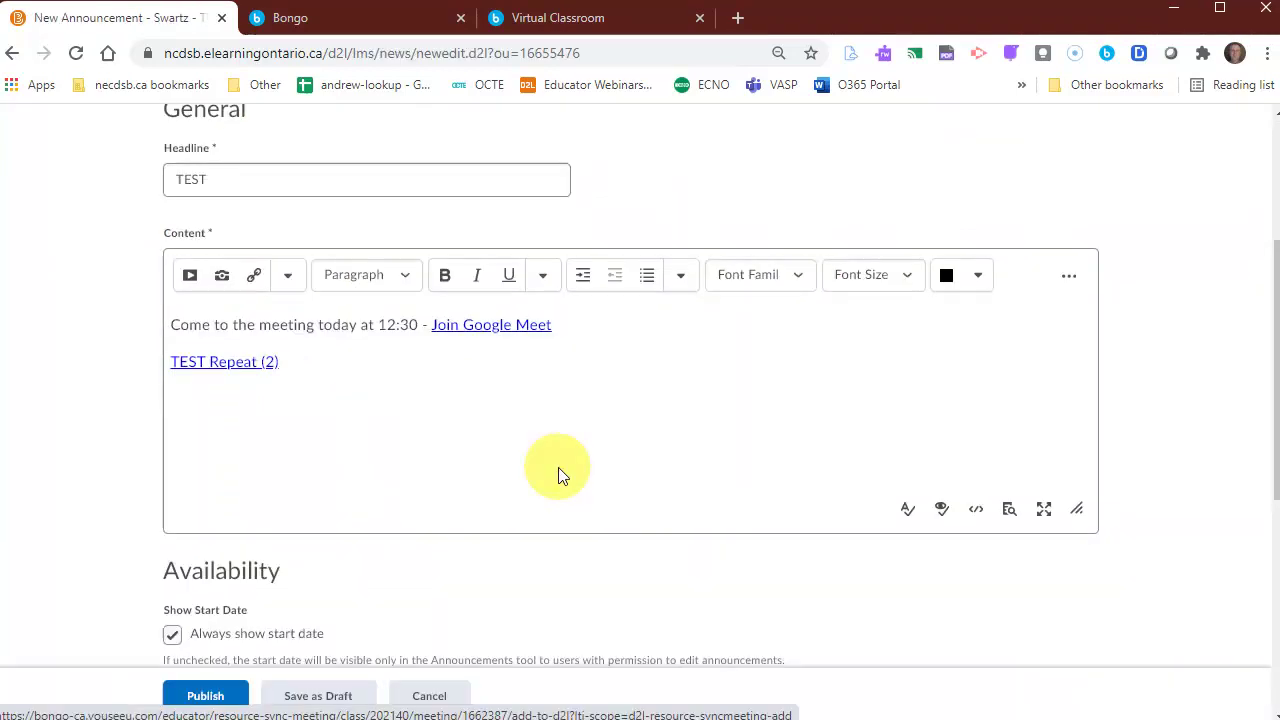